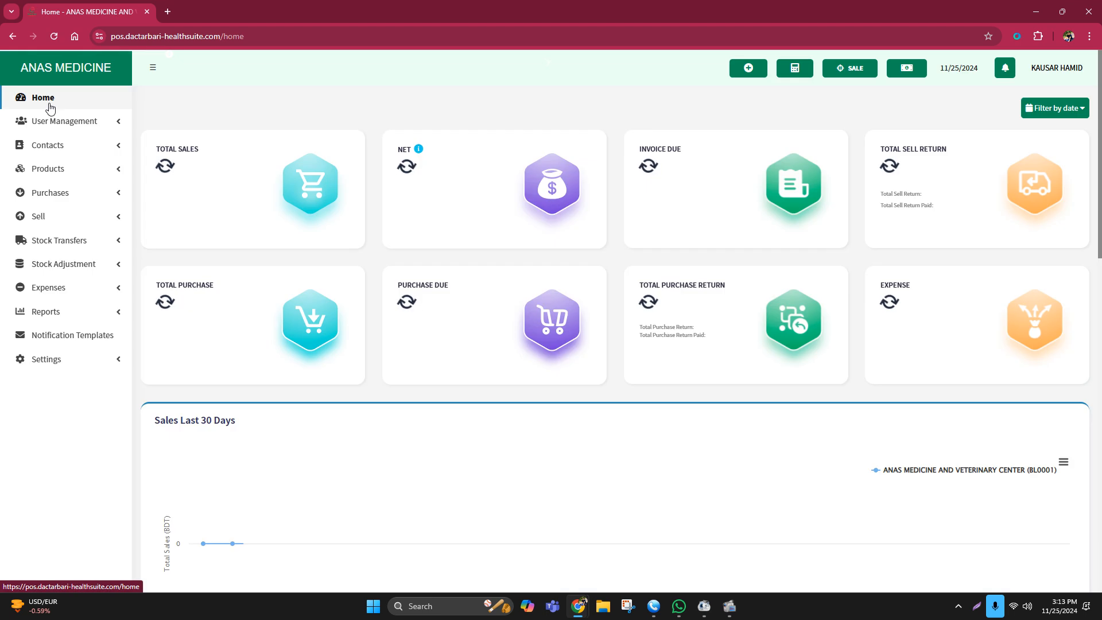
Reload Home and open Add Product from the Products section of the sidebar.
left_click(50, 107)
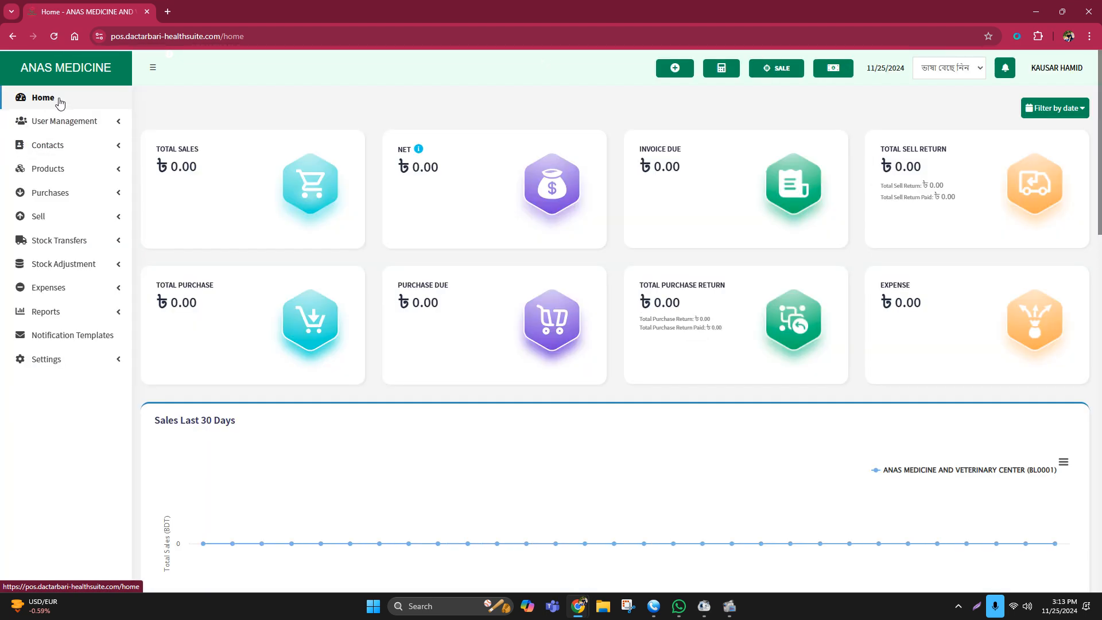
left_click(68, 174)
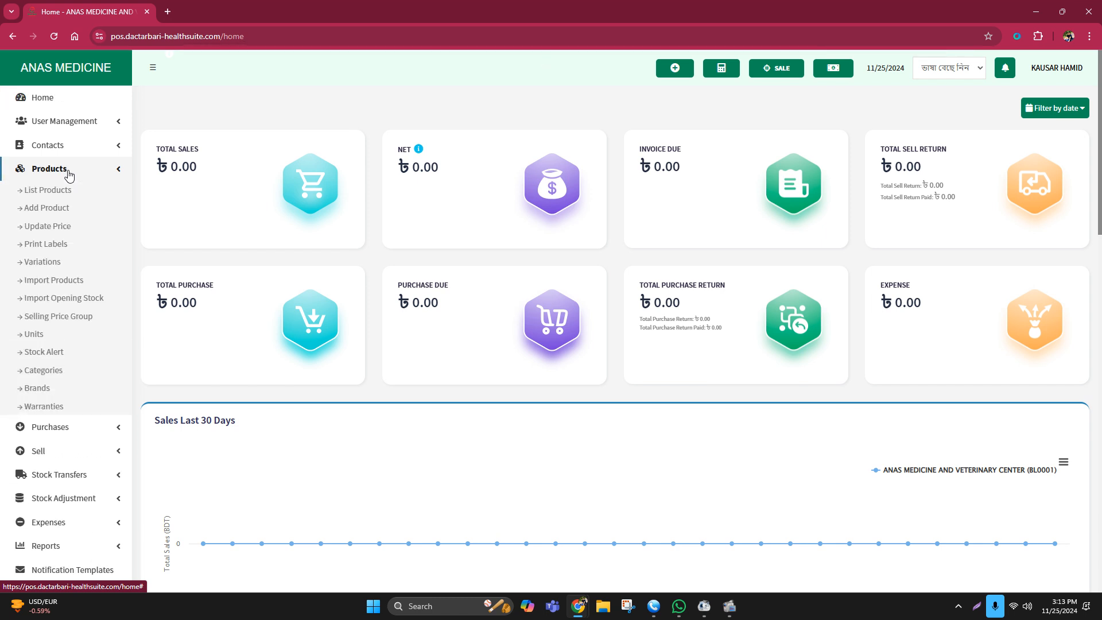
left_click(68, 172)
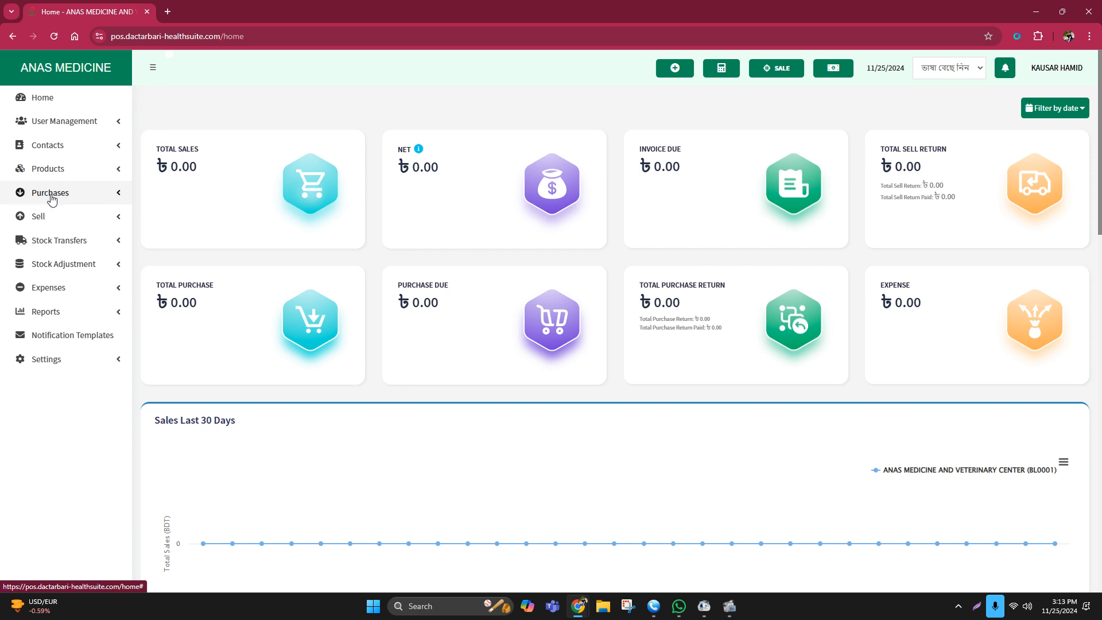
left_click(56, 170)
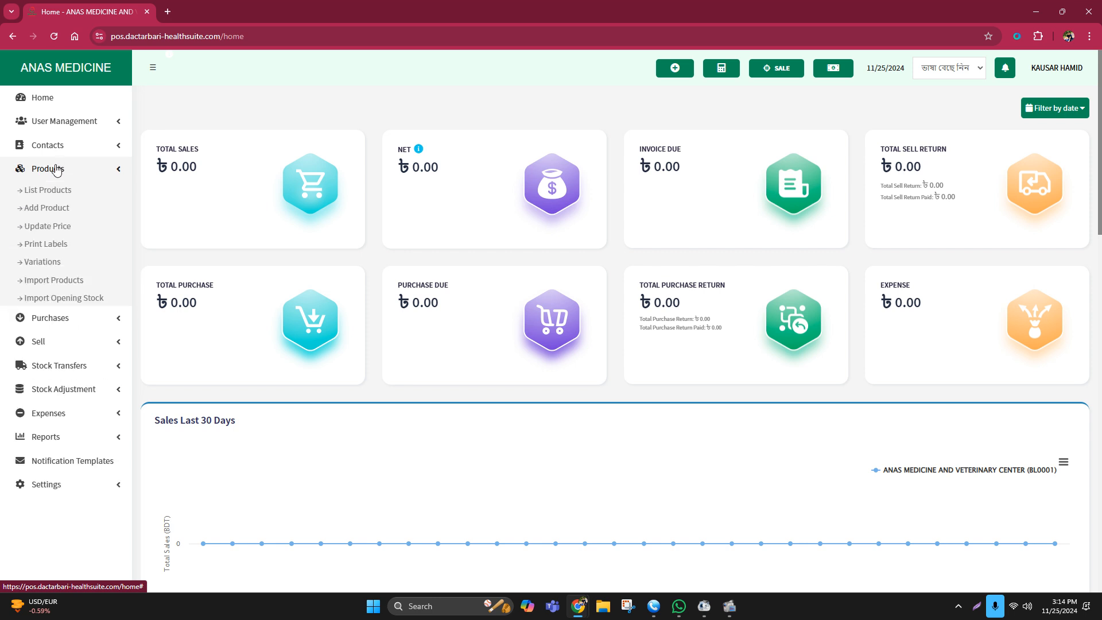
left_click(57, 208)
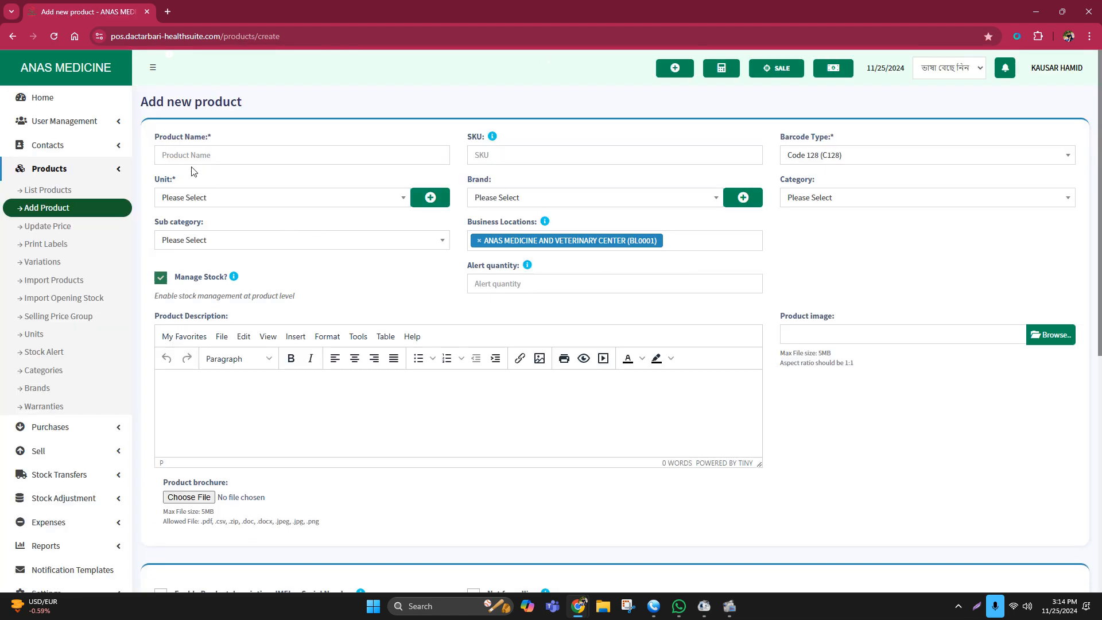
Clear the autofilled 'Mobile' text and start the product name as 'Helcon'.
left_click(185, 157)
left_click(233, 183)
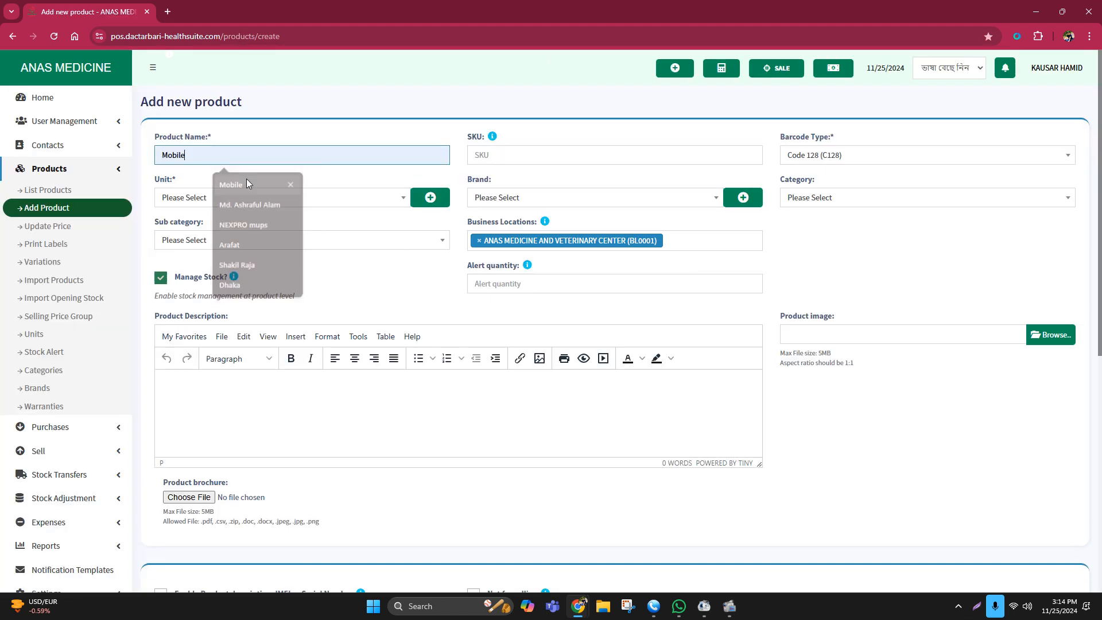
double_click(191, 153)
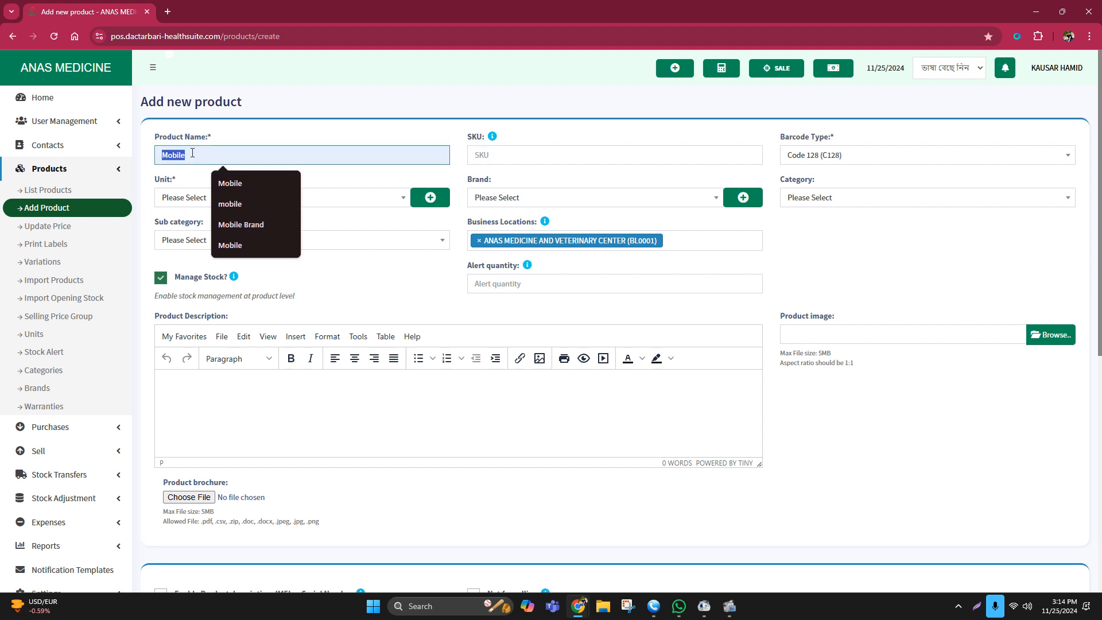
key("BackSpace")
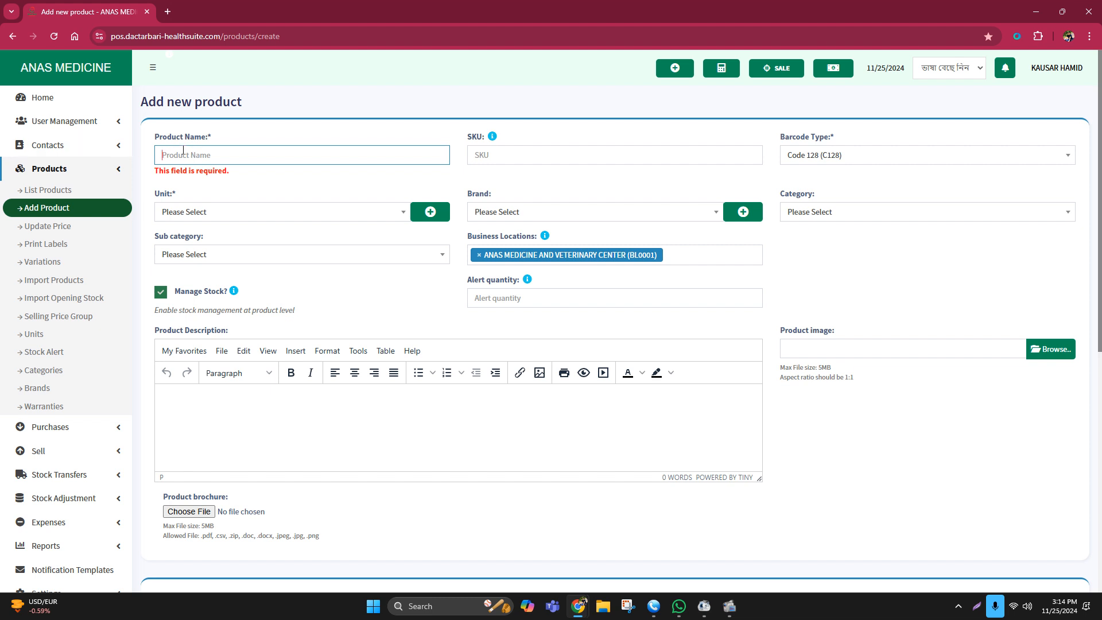
left_click(186, 150)
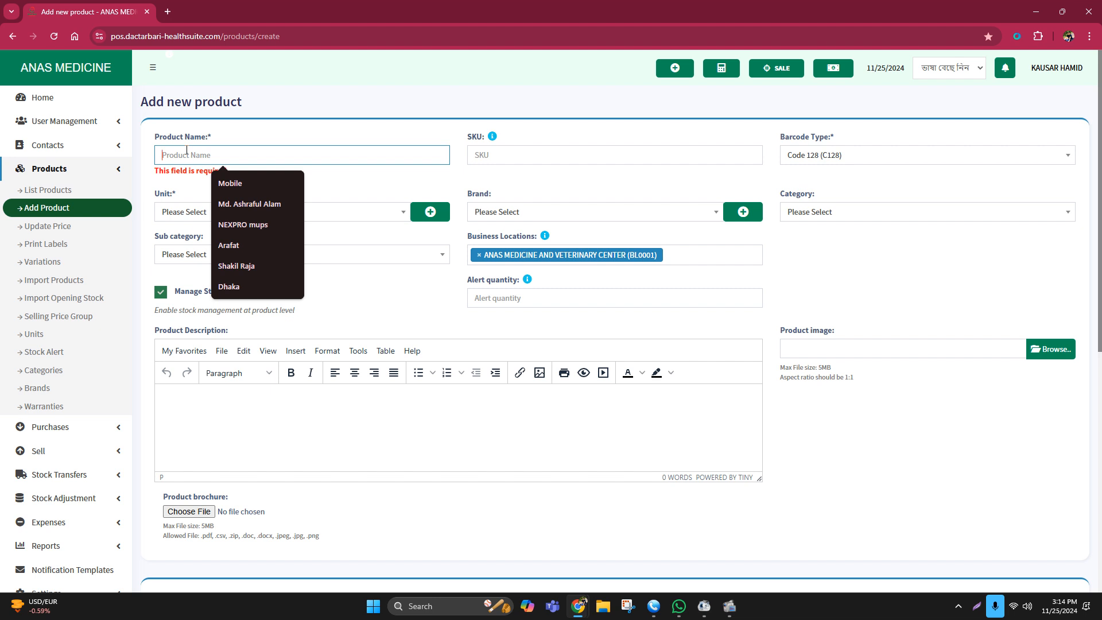
type("he")
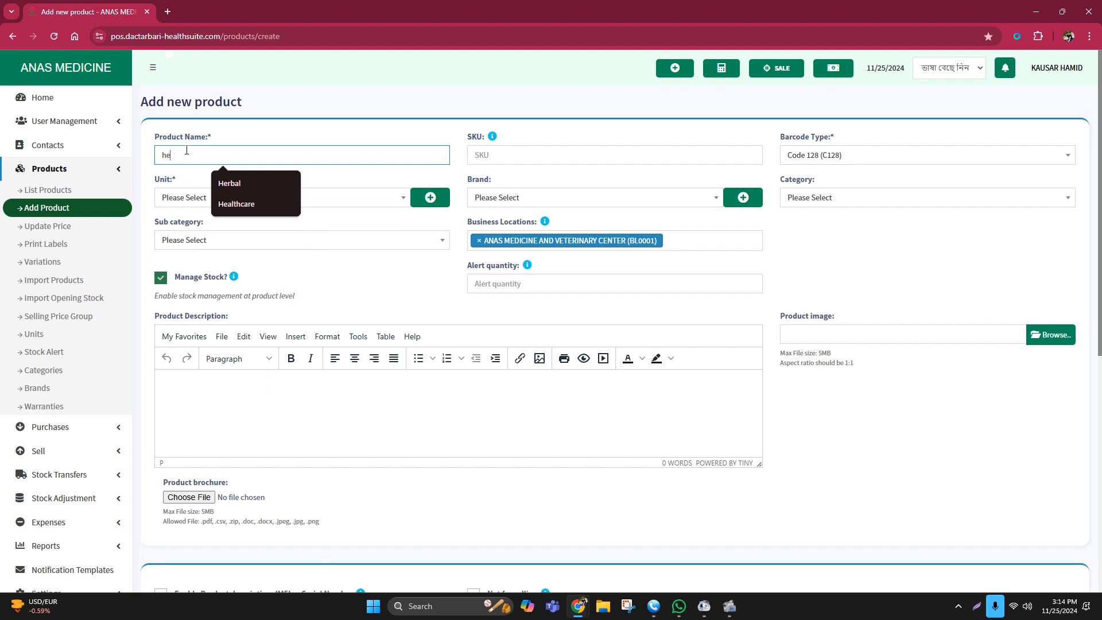
type("licon")
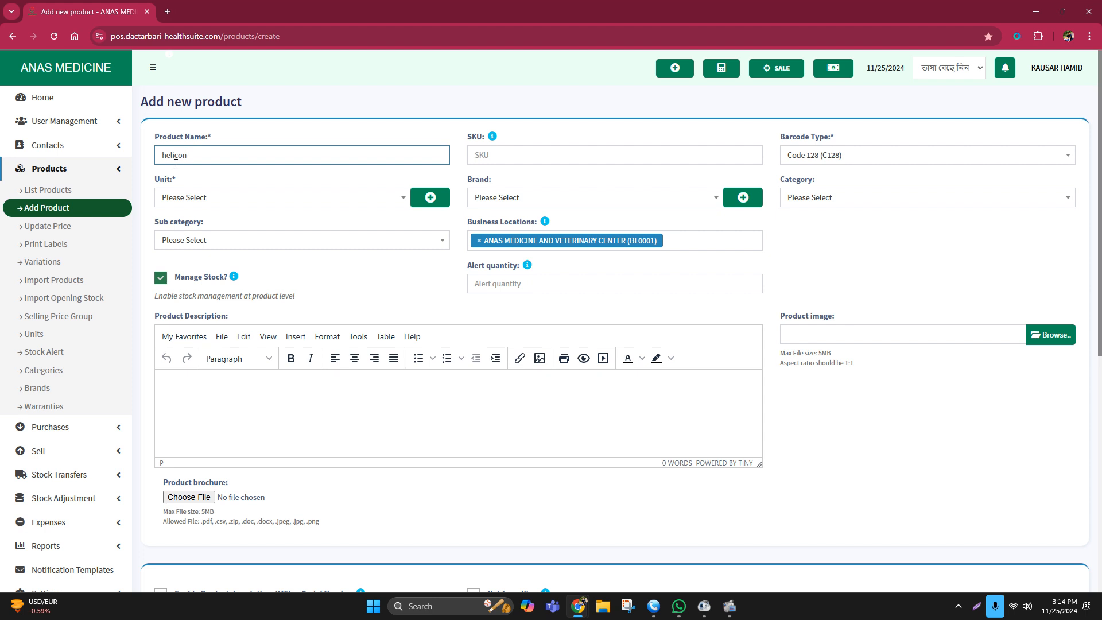
key("Left")
key("Left")
key("BackSpace")
type("H")
key("BackSpace")
key("Right")
key("Right")
key("Right")
key("BackSpace")
key("BackSpace")
Complete the product name as 'Helcon 24/6 20*50 Staples', capitalising Staples.
type("24/6  20*50staples")
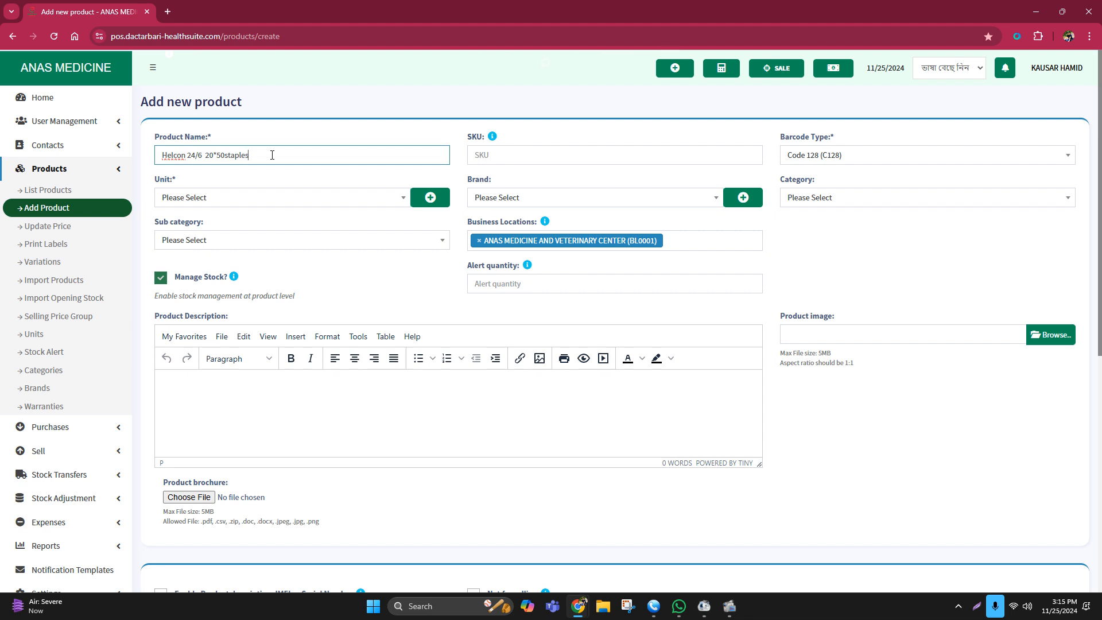
left_click(226, 156)
key("Delete")
type("S")
left_click(193, 197)
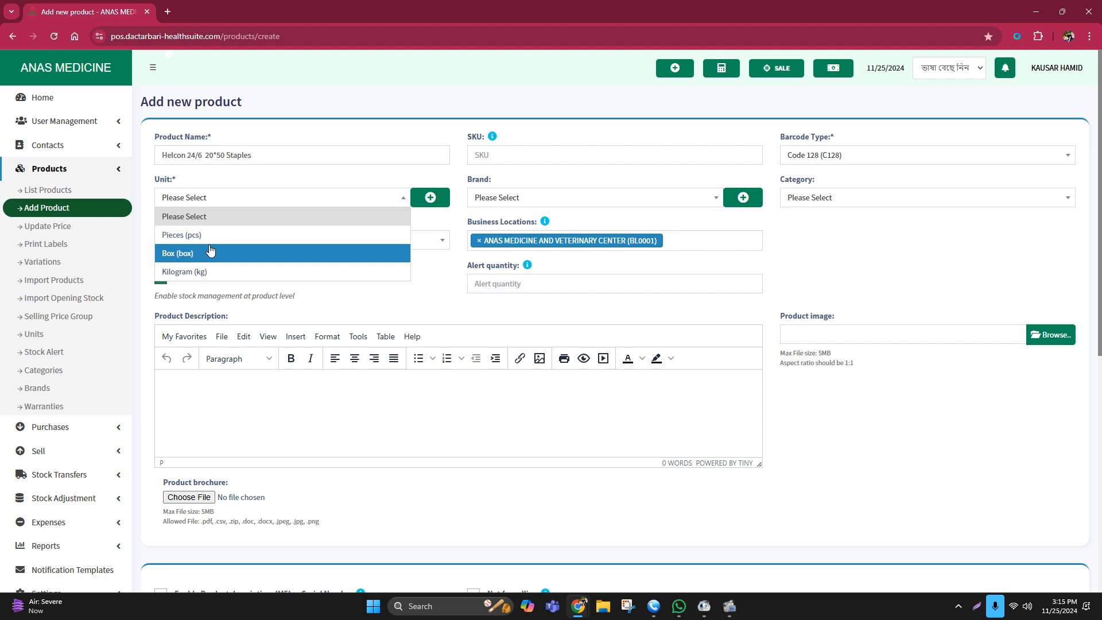
Choose Box as the unit and open the Add brand dialog beside Brand.
left_click(198, 256)
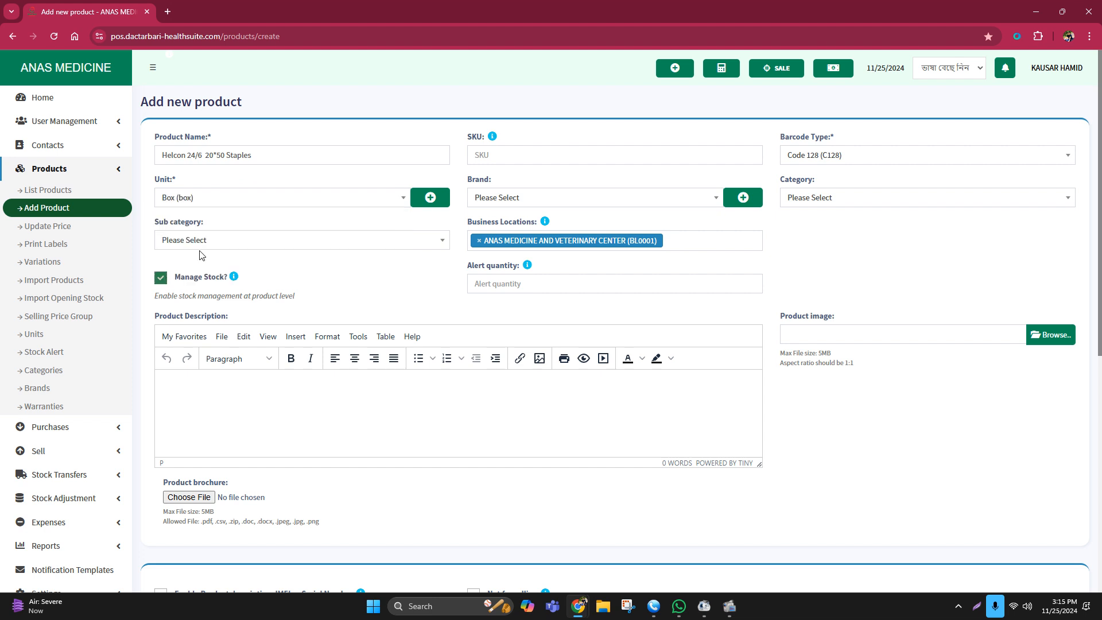
left_click(577, 199)
left_click(492, 214)
left_click(744, 197)
left_click(456, 130)
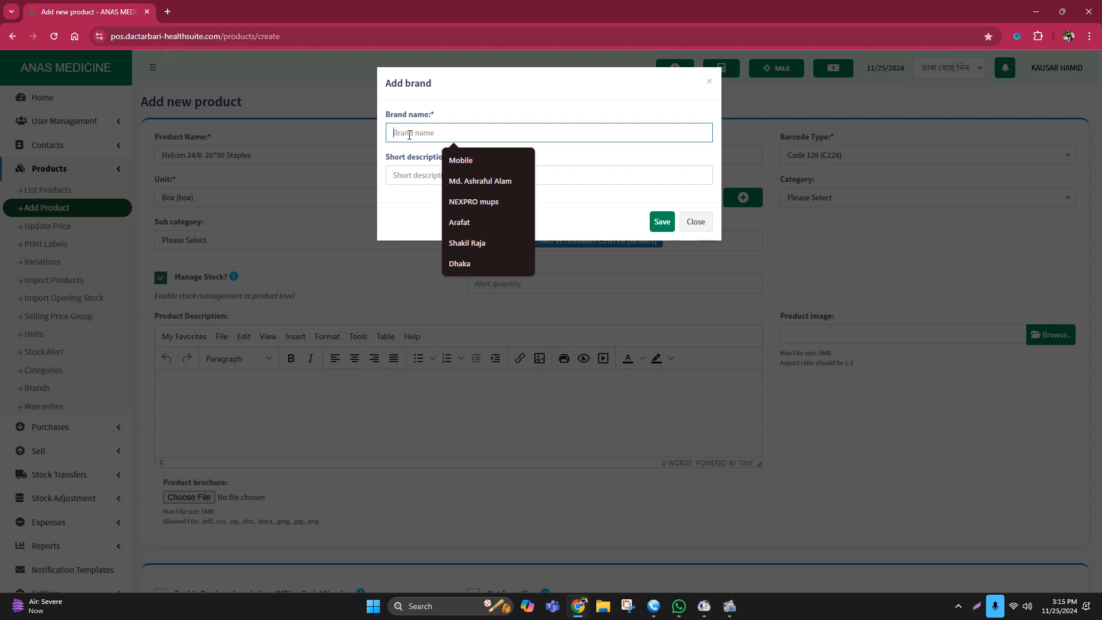
Save the new brand 'R & D Taiwan' and confirm it appears in the Brand list.
type("R ")
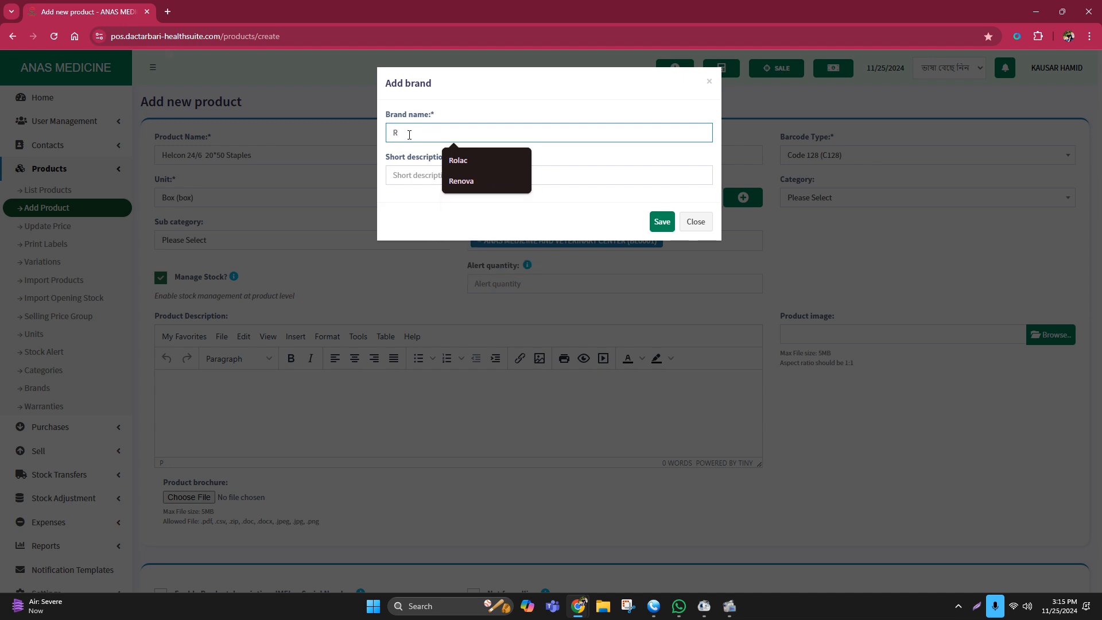
type("&")
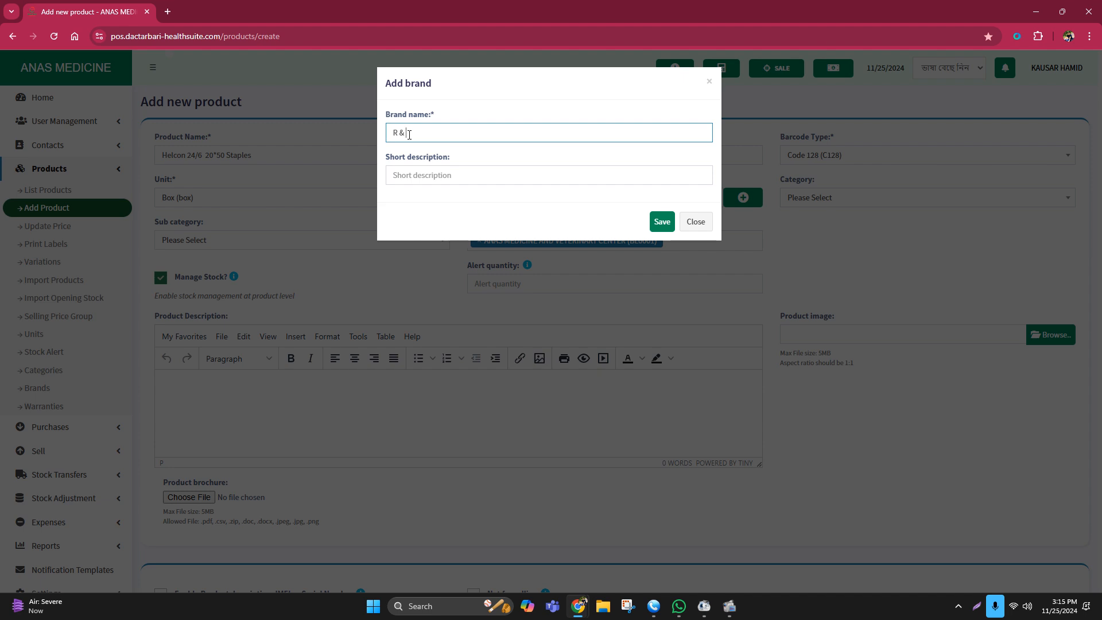
type("D Taiwan")
left_click(662, 221)
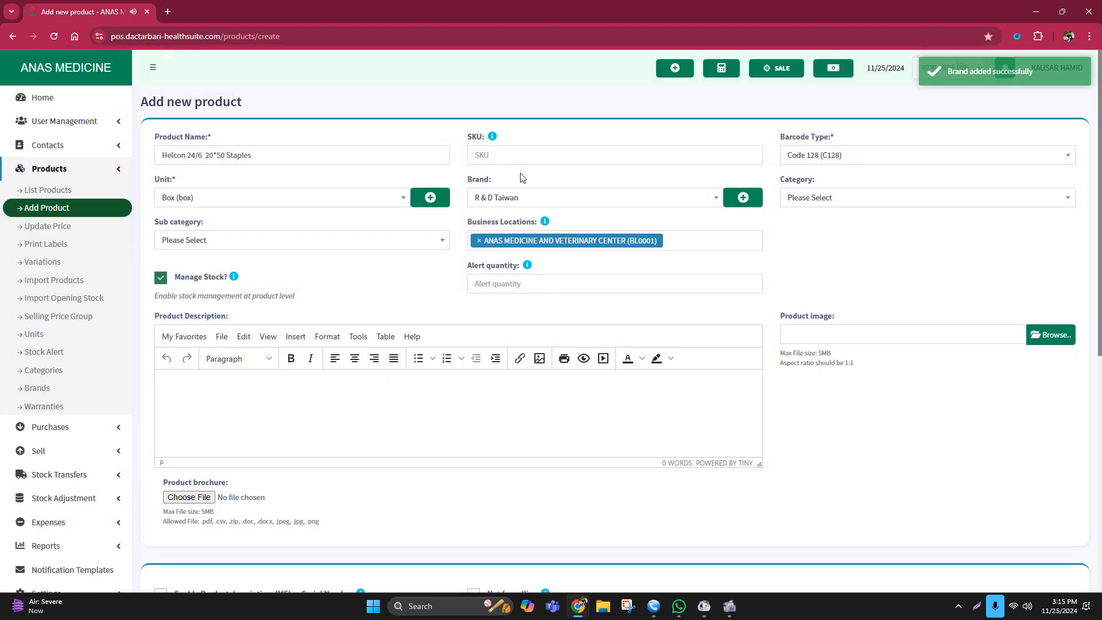
left_click(546, 200)
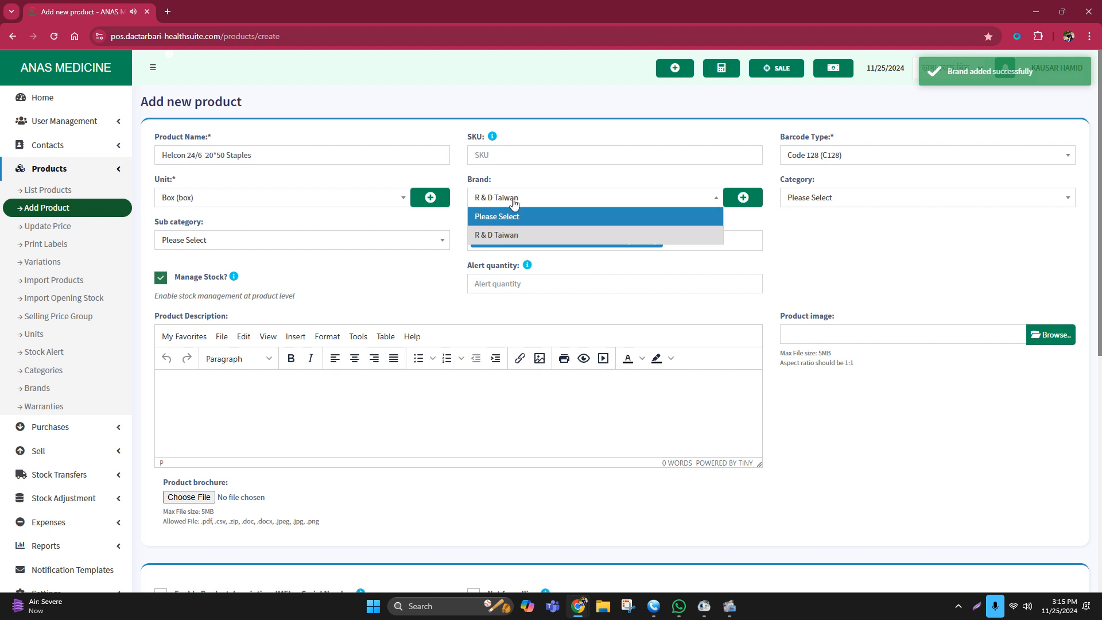
Keep R & D Taiwan as the brand and leave the sub category unchanged.
left_click(499, 235)
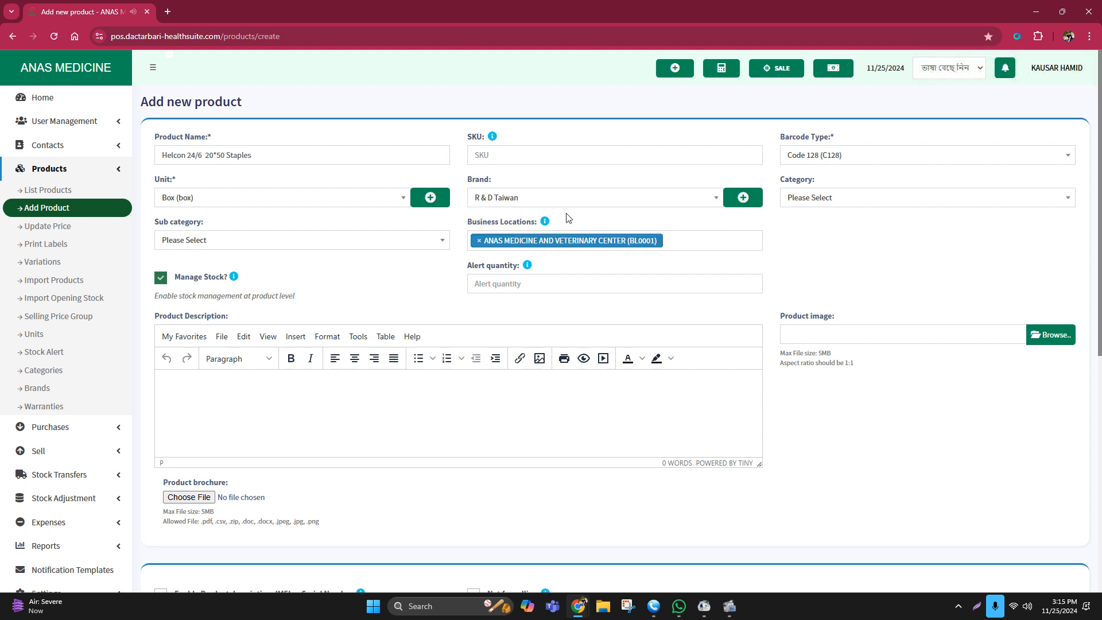
left_click(204, 252)
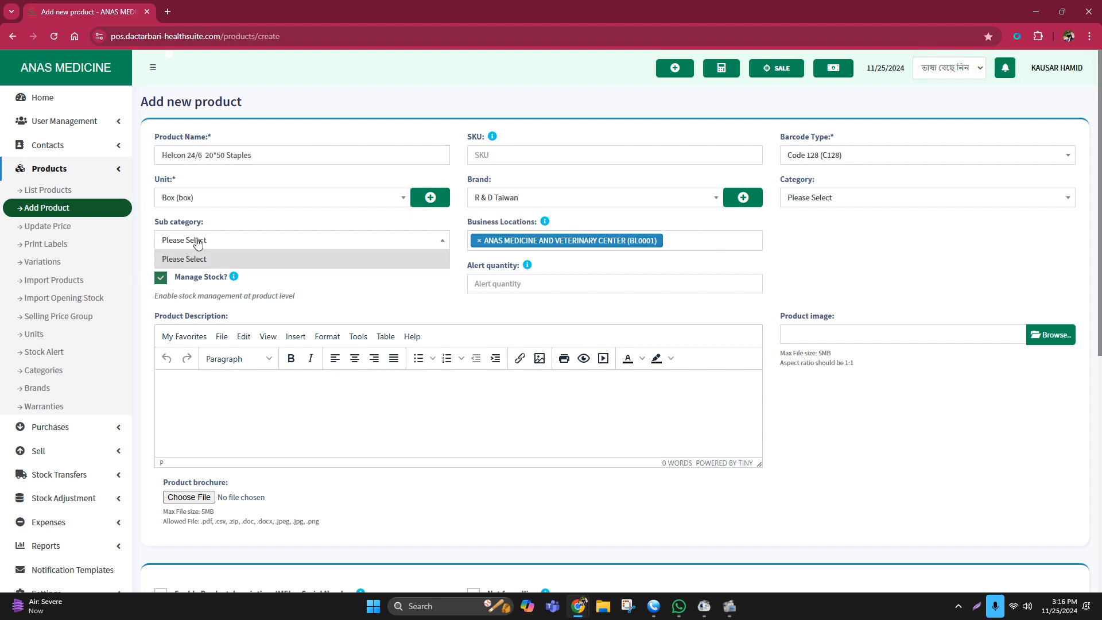
left_click(198, 241)
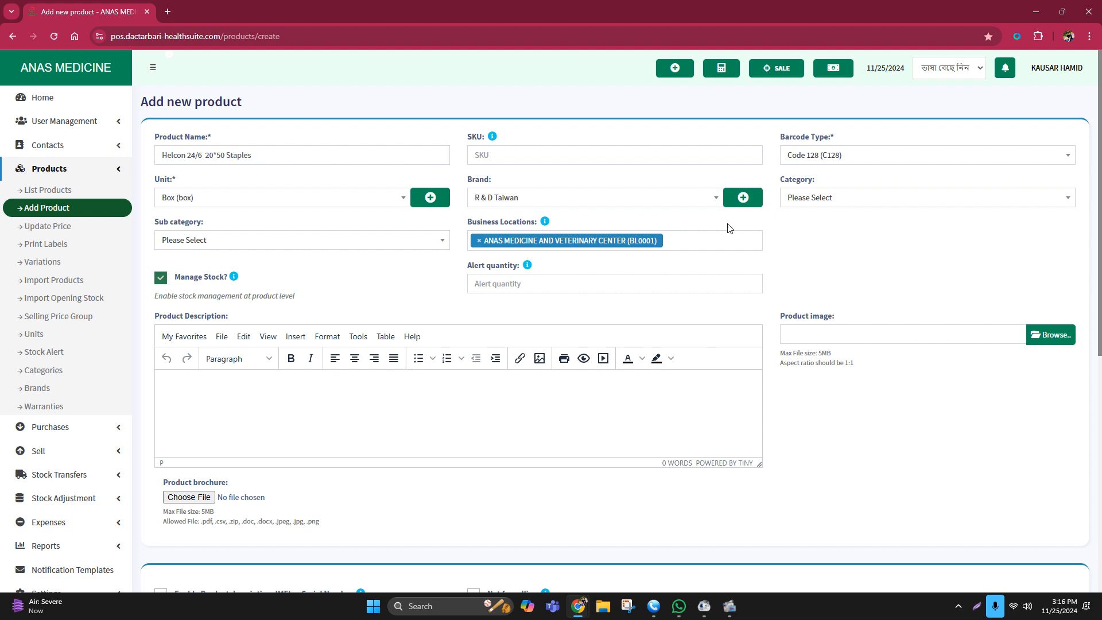
scroll(616, 264, "down", 3)
scroll(344, 262, "up", 2)
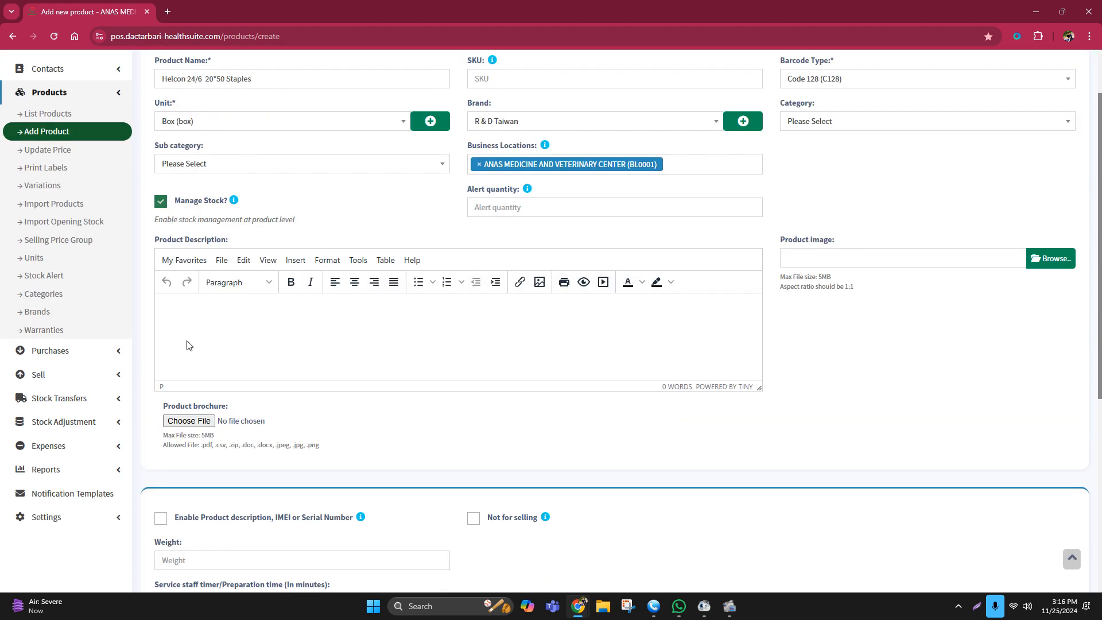
scroll(271, 300, "down", 5)
scroll(329, 290, "down", 1)
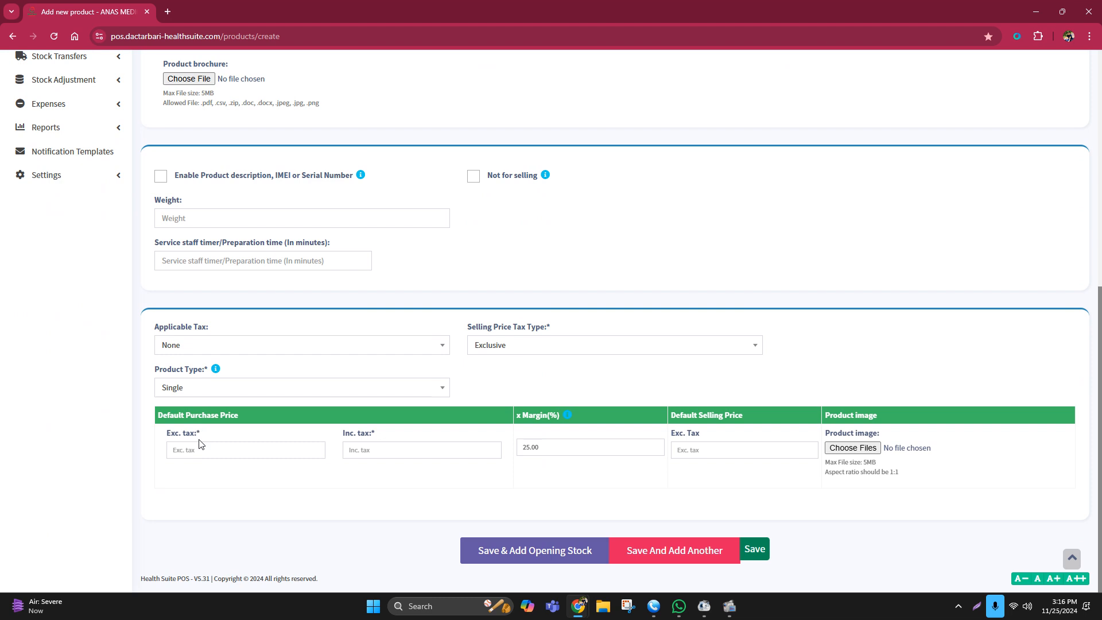
Enter purchase price 15 and selling price 25 (margin 66.67%), then save the product.
left_click(195, 449)
type("12")
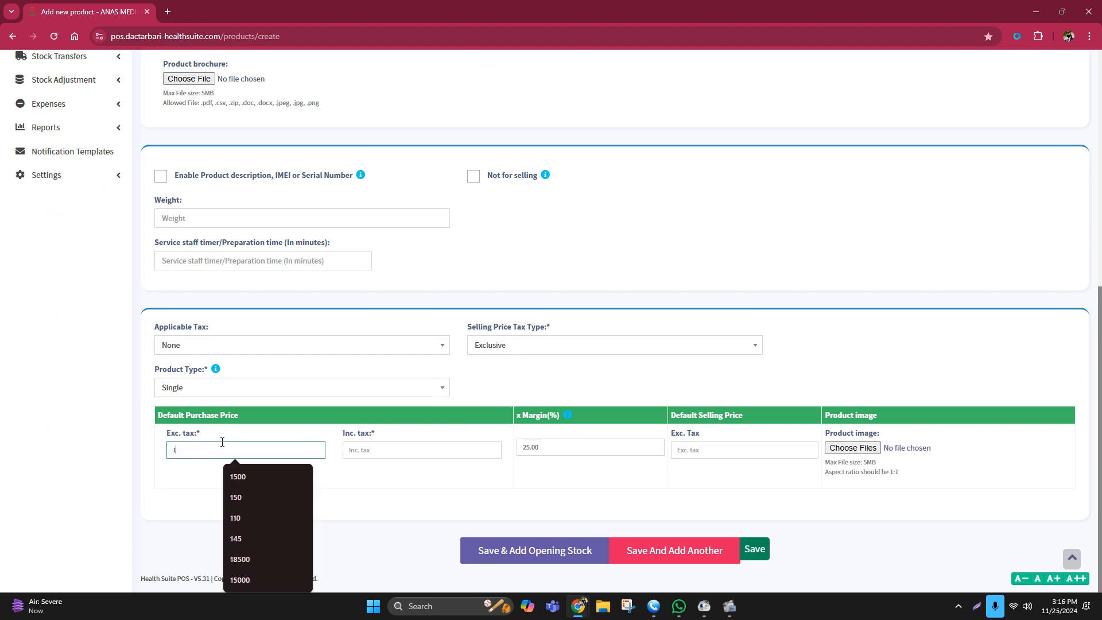
key("BackSpace")
key("BackSpace")
type("15")
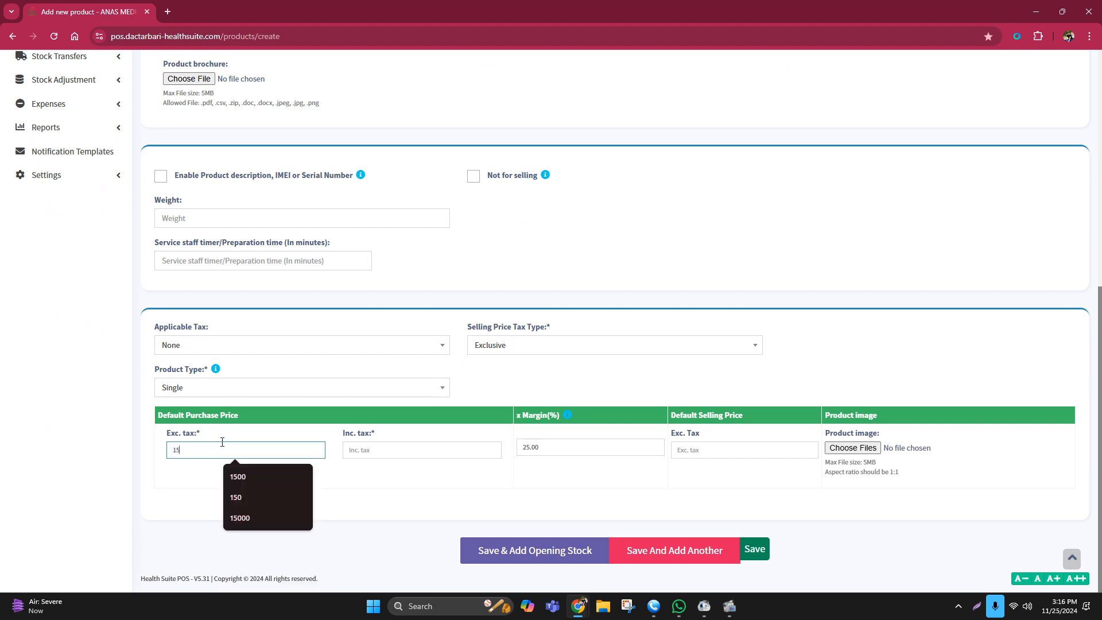
left_click(799, 510)
left_click_drag(706, 452, 659, 450)
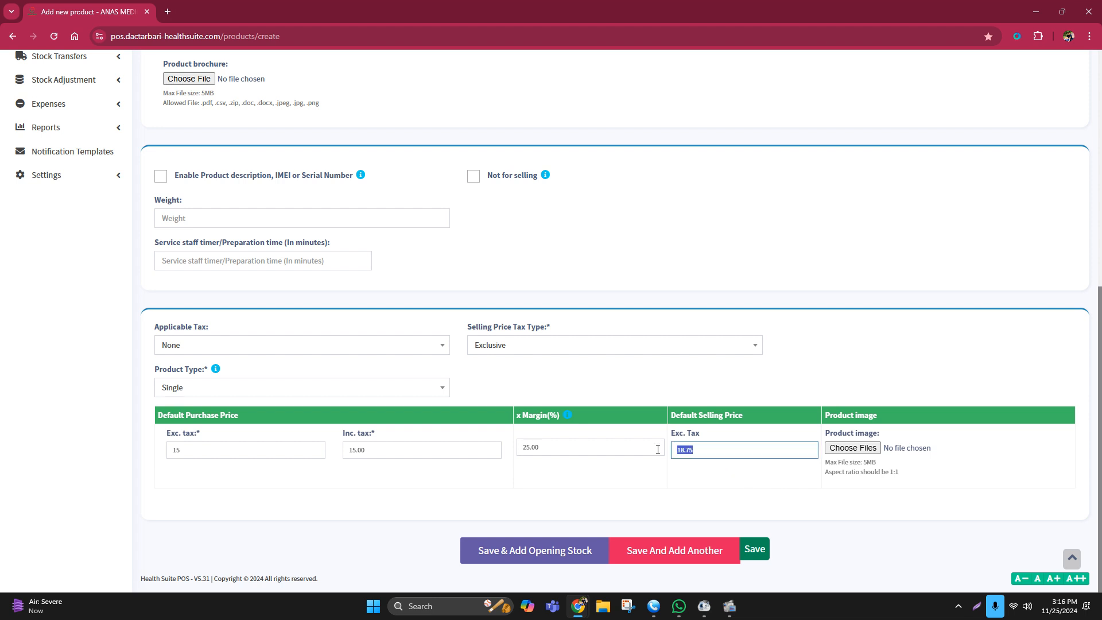
type("25")
left_click(659, 509)
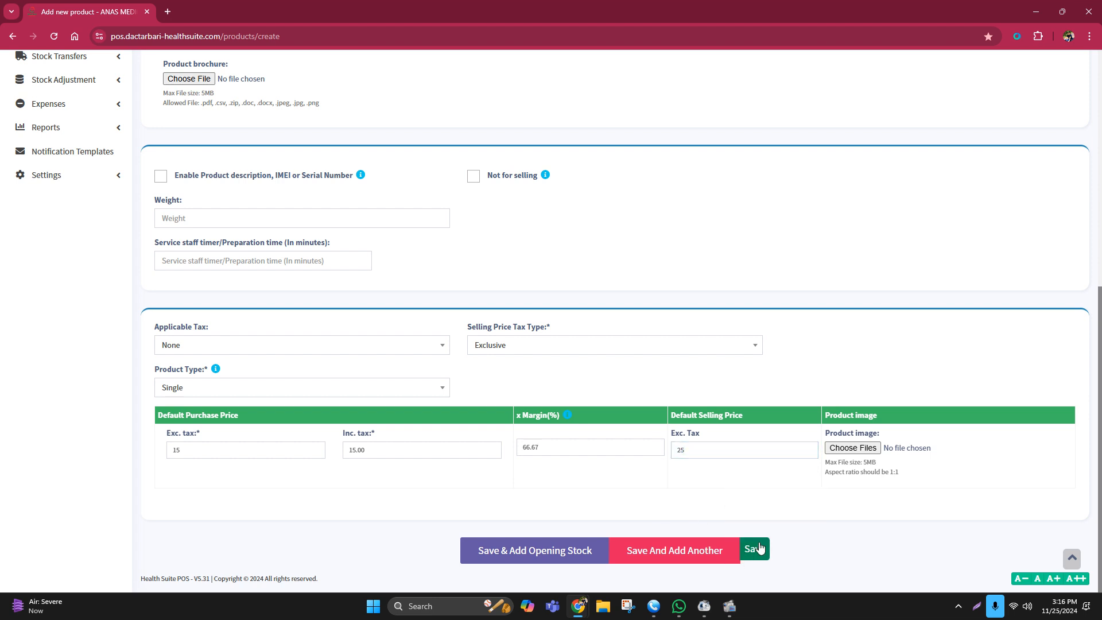
left_click(755, 549)
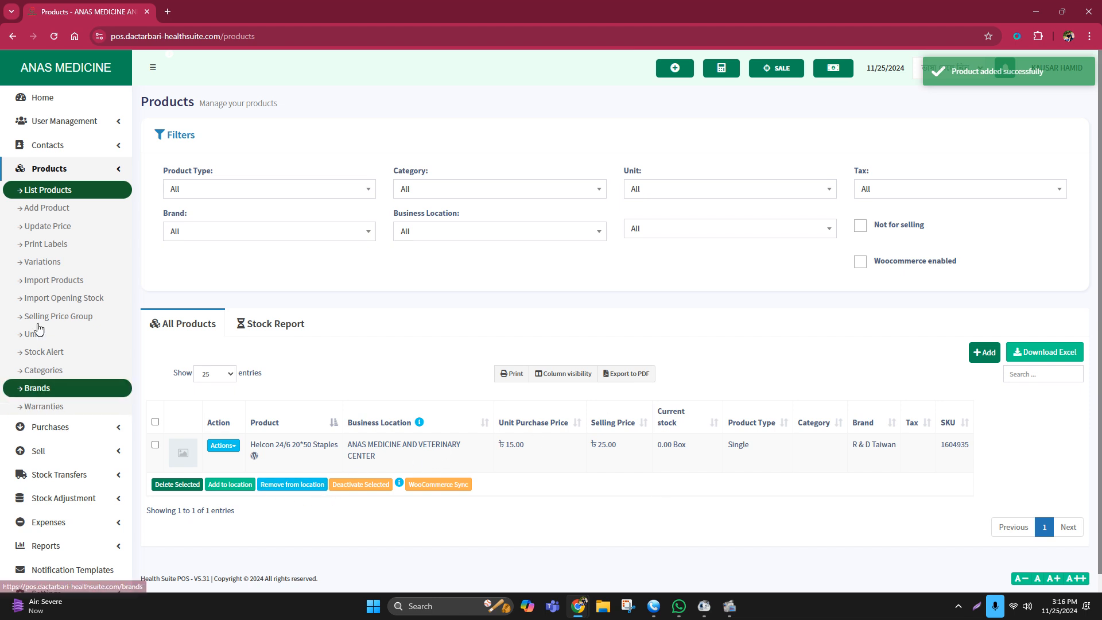
Collapse Products and open Add Purchase from the Purchases section.
left_click(37, 168)
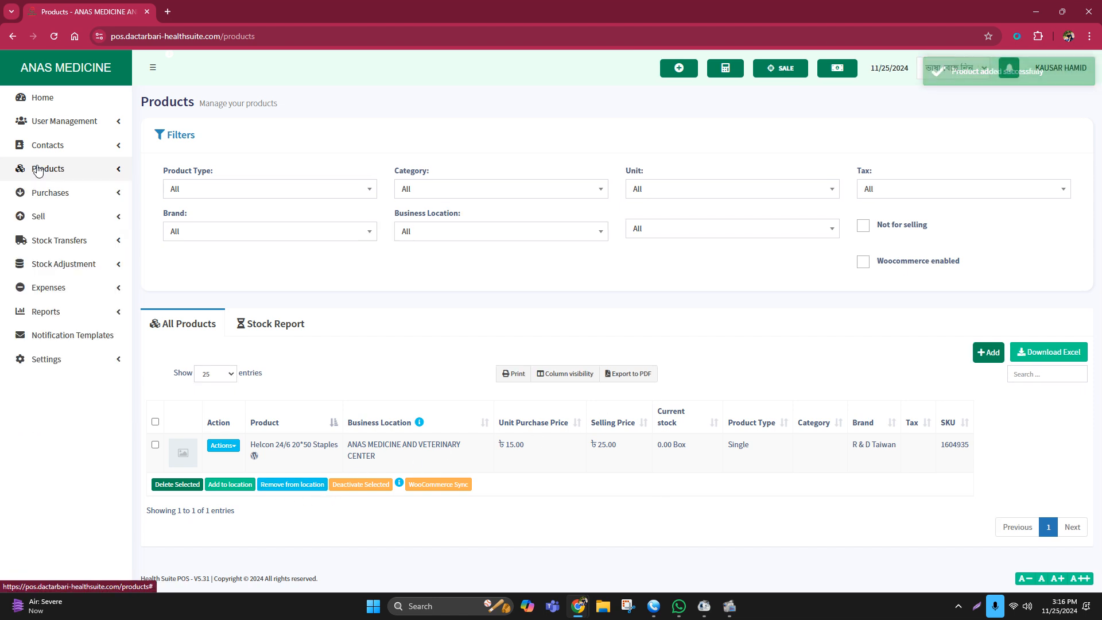
left_click(60, 195)
left_click(57, 233)
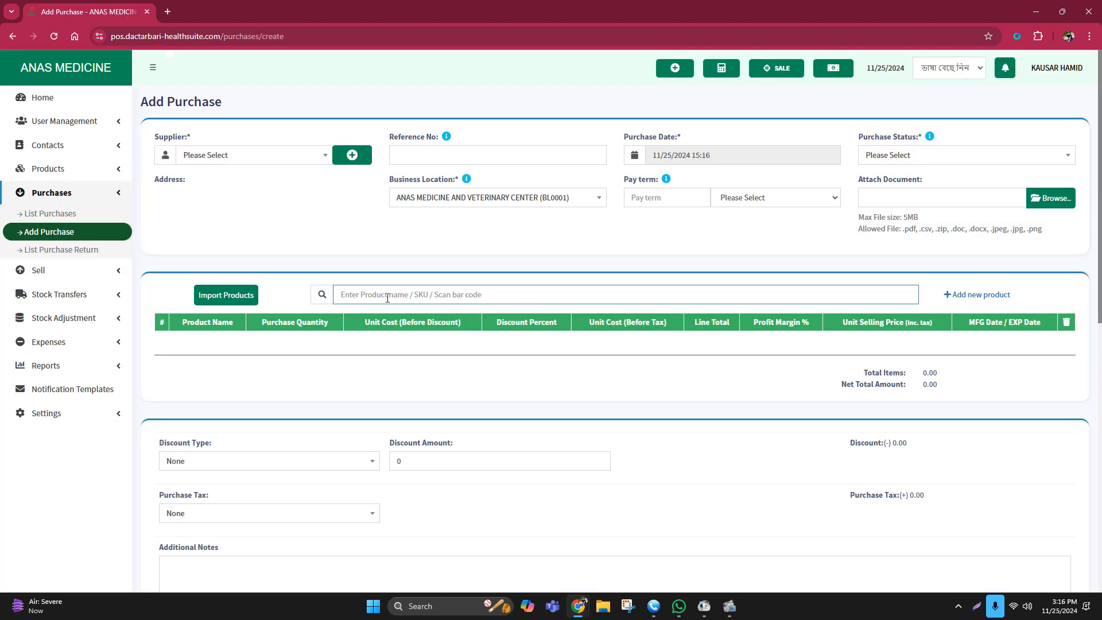
Add the Helcon staples by searching '16' and set the quantity to 30.
type("16")
key("Return")
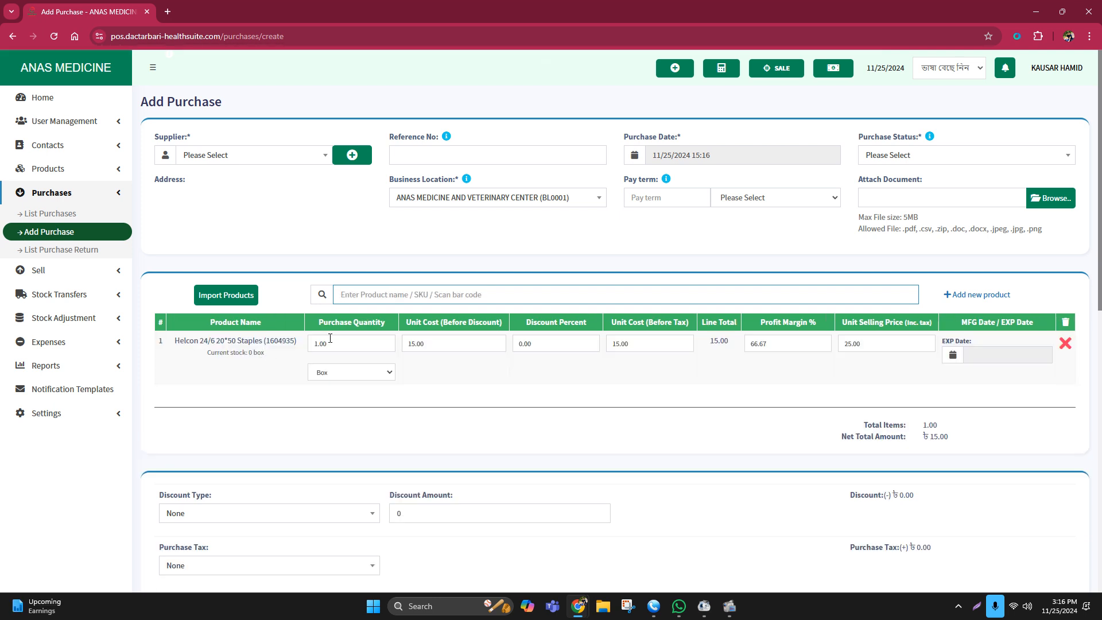
left_click(348, 339)
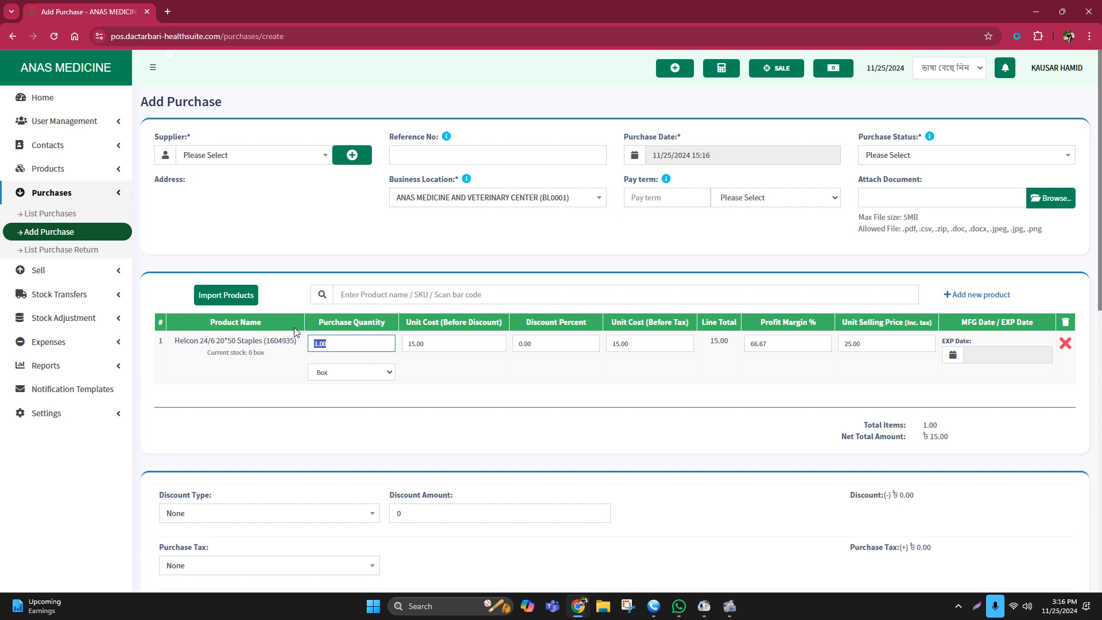
type("30")
left_click(518, 406)
Set the purchase status to Received after the first save attempt fails.
scroll(560, 385, "down", 10)
left_click(643, 533)
scroll(623, 510, "up", 1)
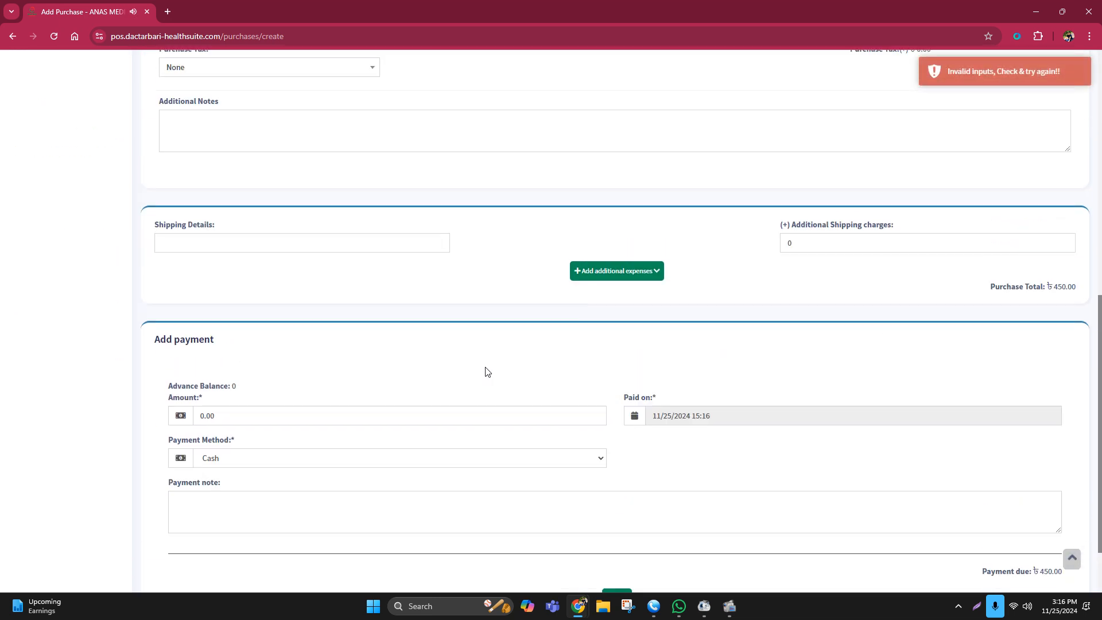
scroll(559, 379, "up", 9)
left_click(876, 158)
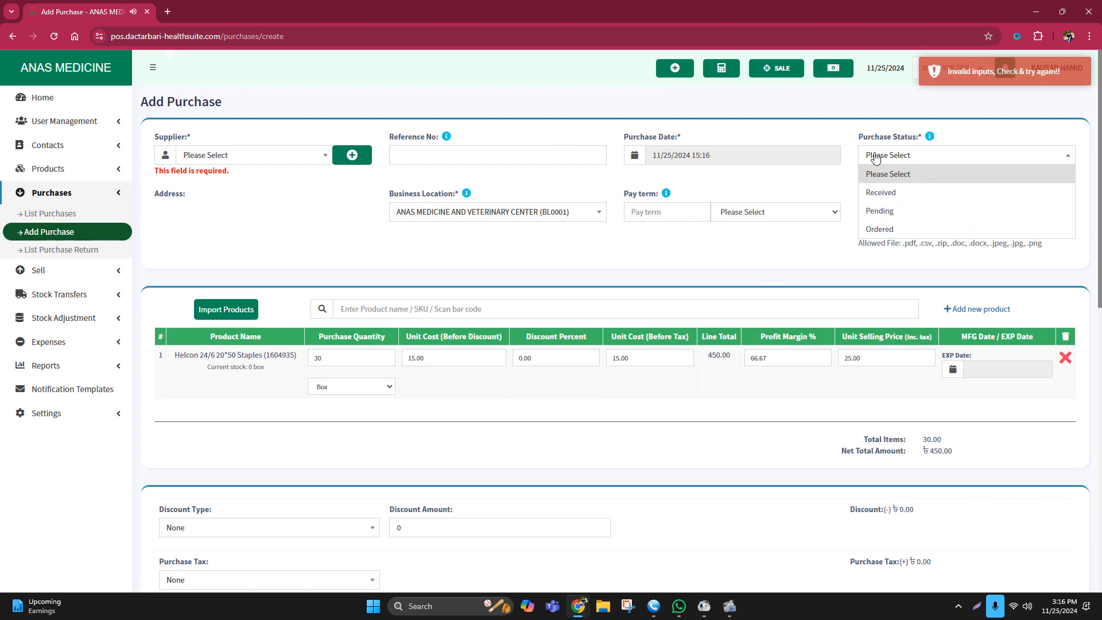
left_click(876, 192)
scroll(858, 310, "down", 10)
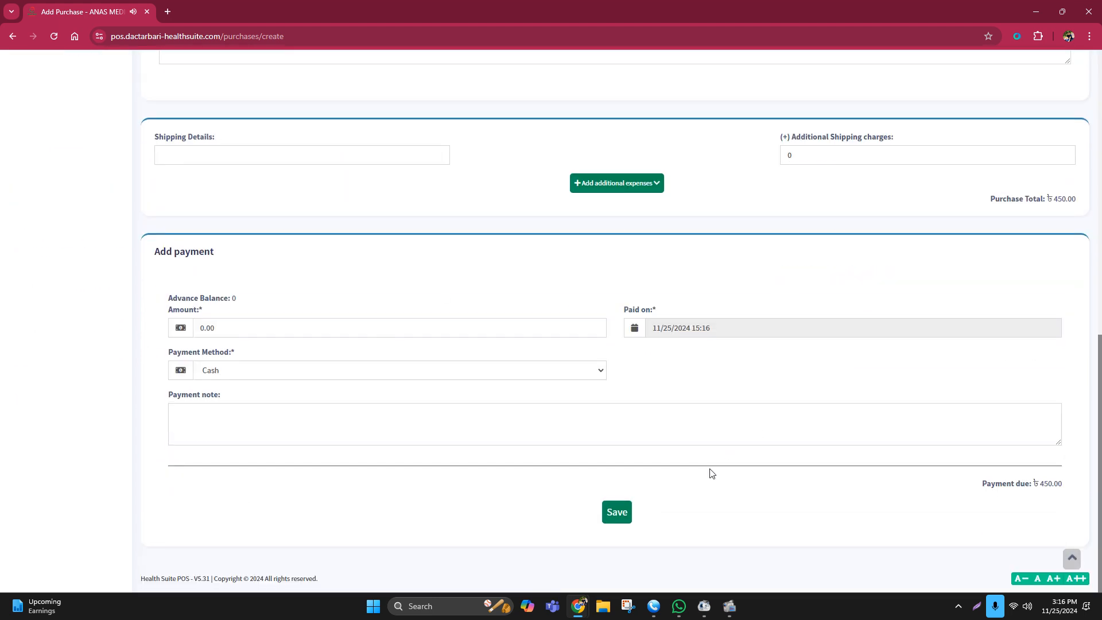
left_click(619, 514)
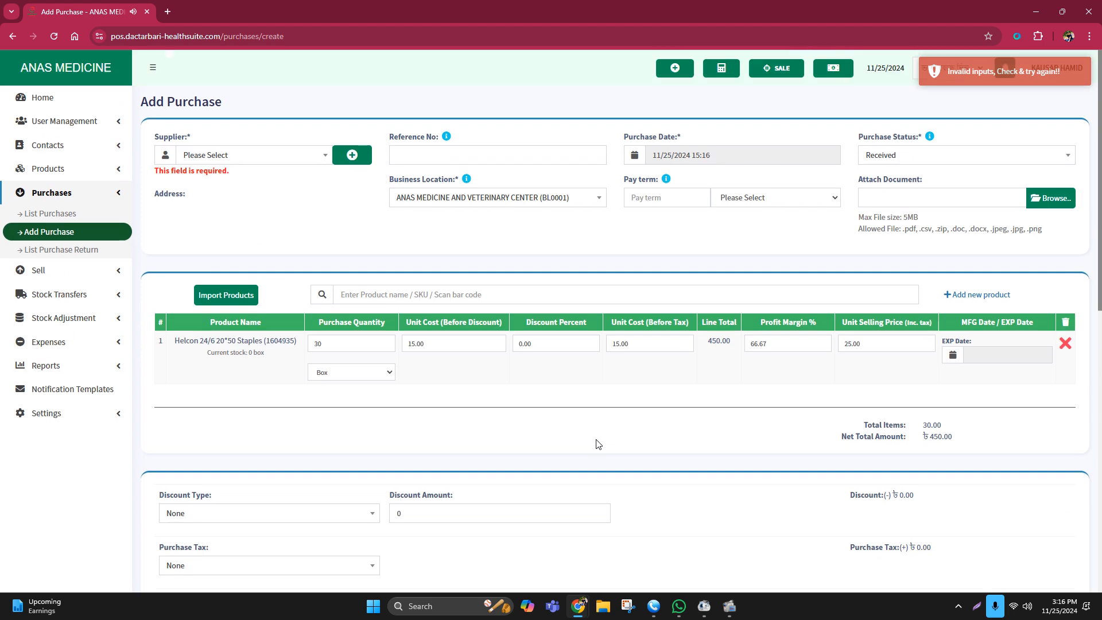
Create business supplier contact SKF with a mobile number, accepting the duplicate-number warning.
left_click(230, 154)
left_click(350, 154)
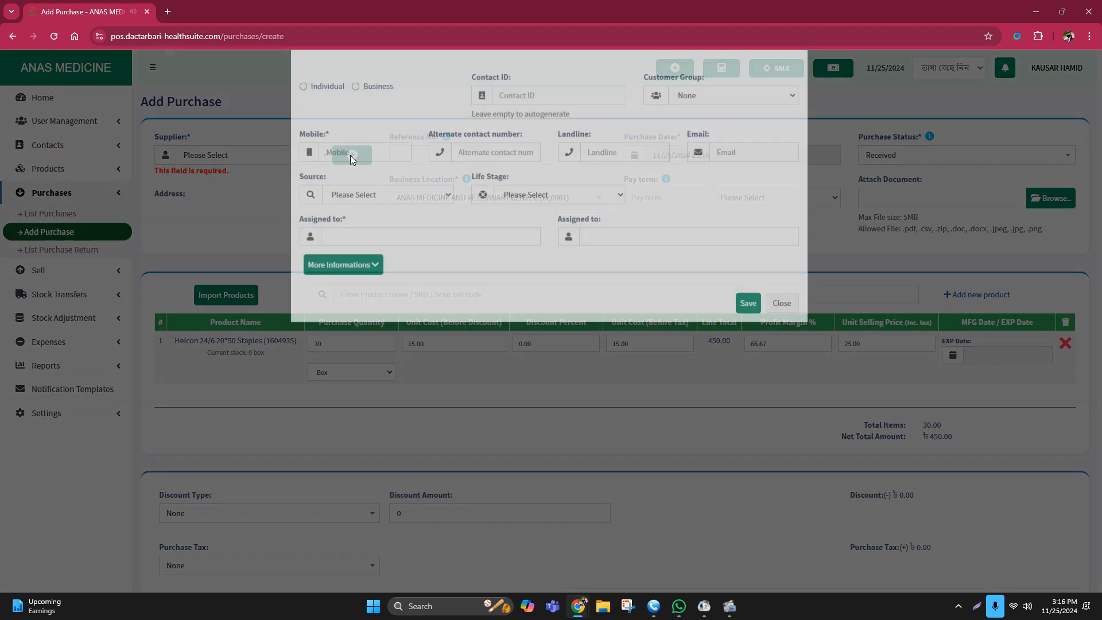
left_click(357, 125)
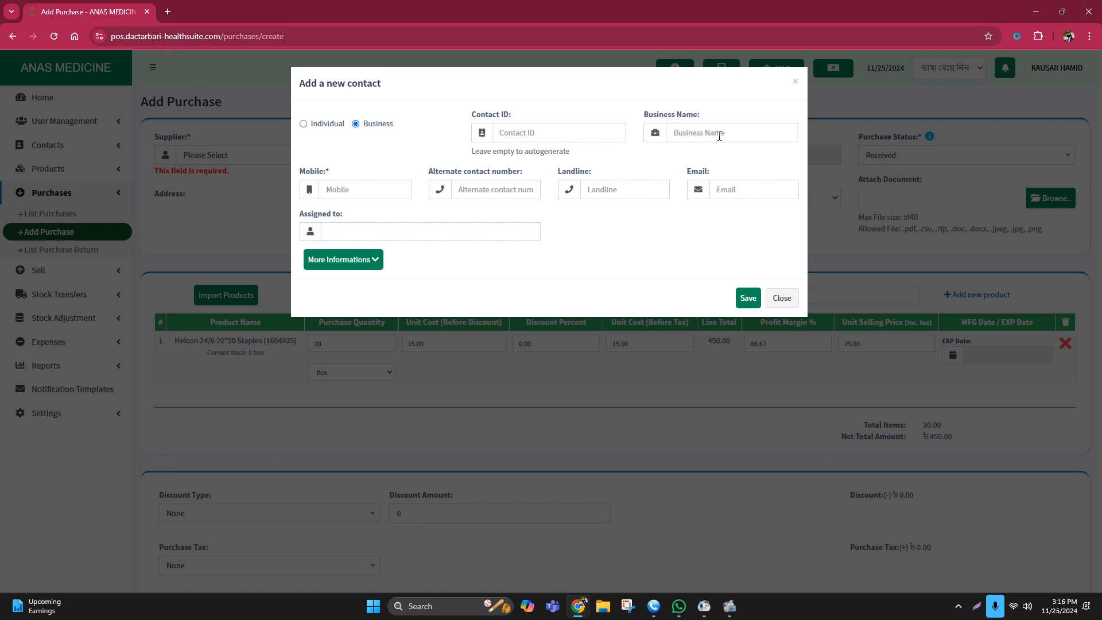
left_click(700, 132)
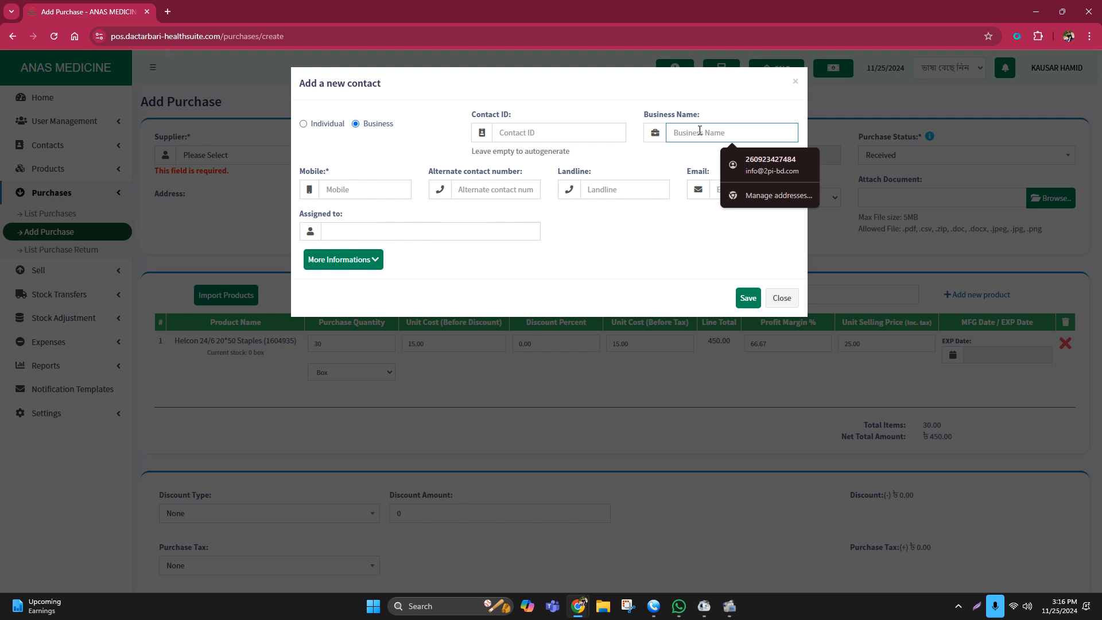
type("SKF")
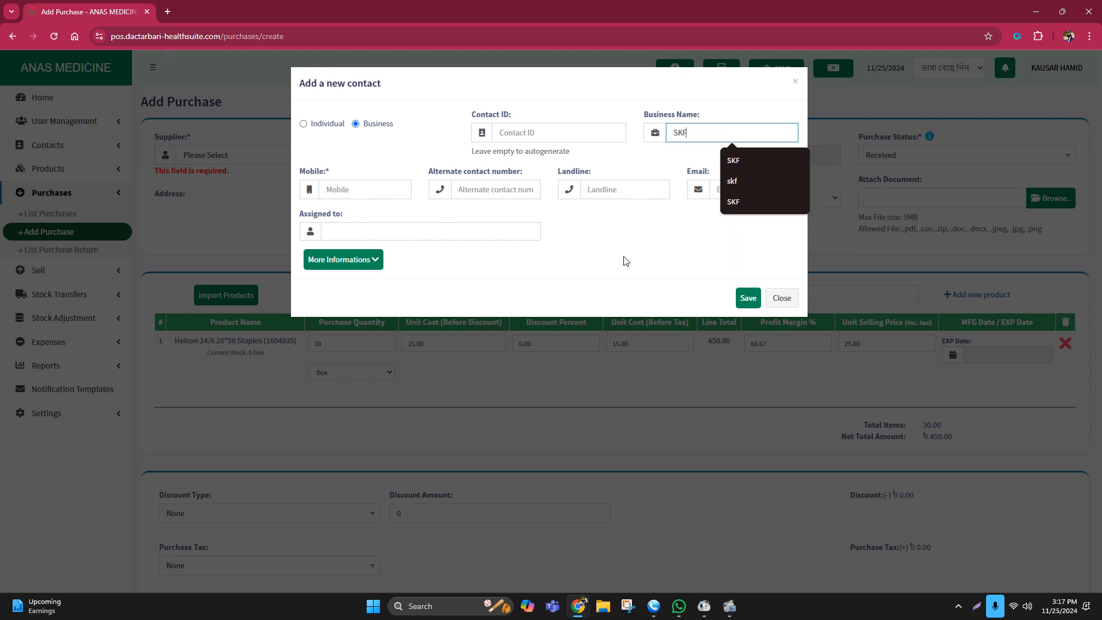
left_click(358, 185)
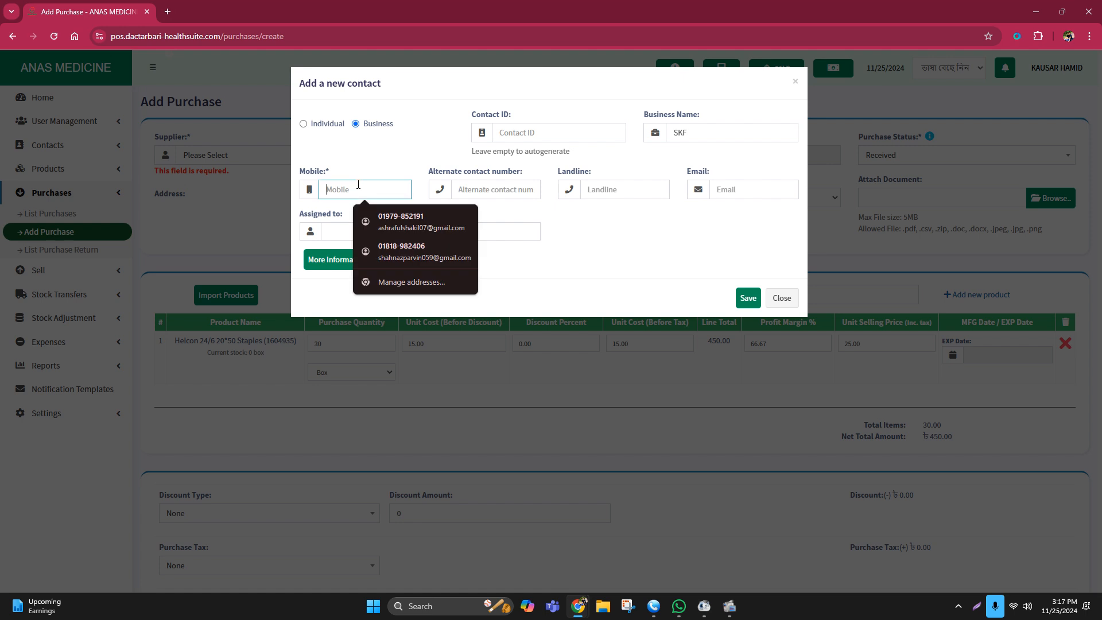
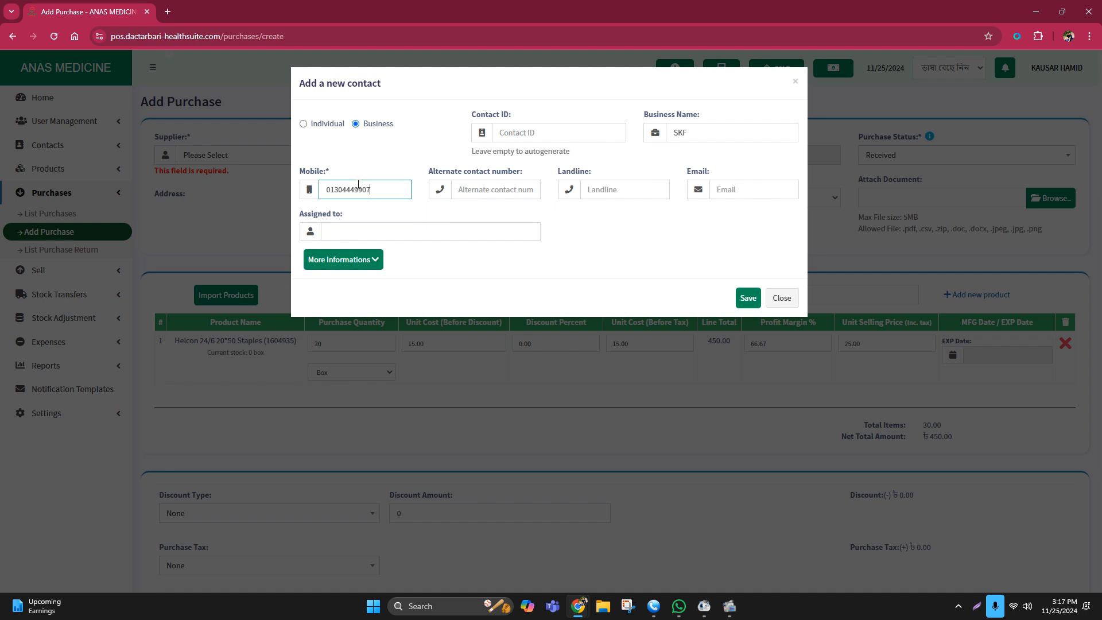
key("Return")
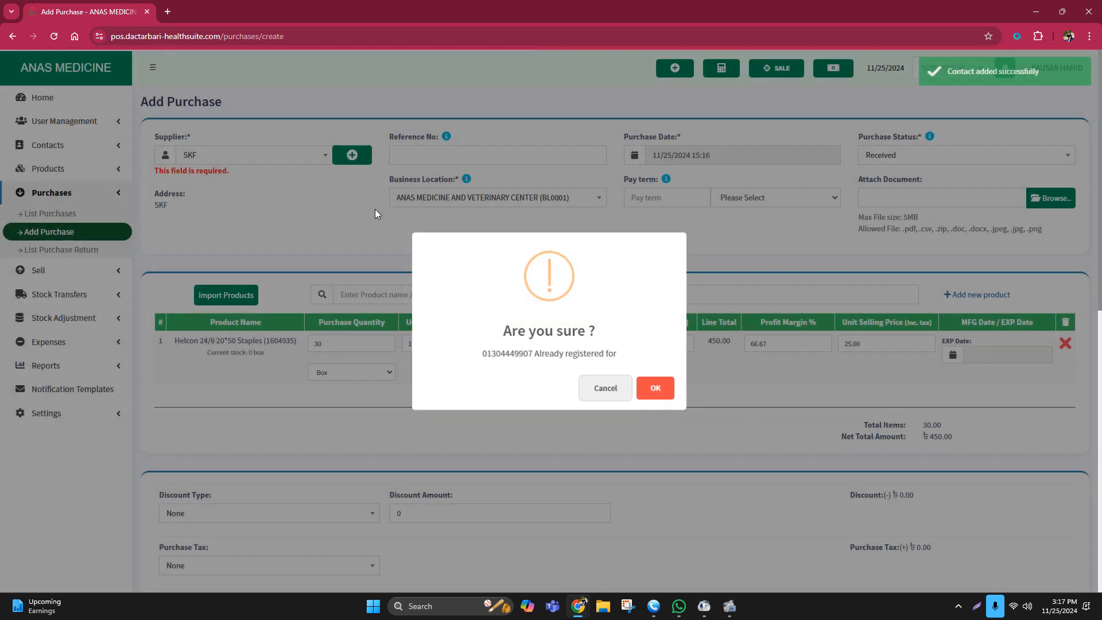
left_click(648, 388)
Check that SKF is selected in the Supplier field.
scroll(721, 386, "down", 10)
scroll(694, 441, "up", 10)
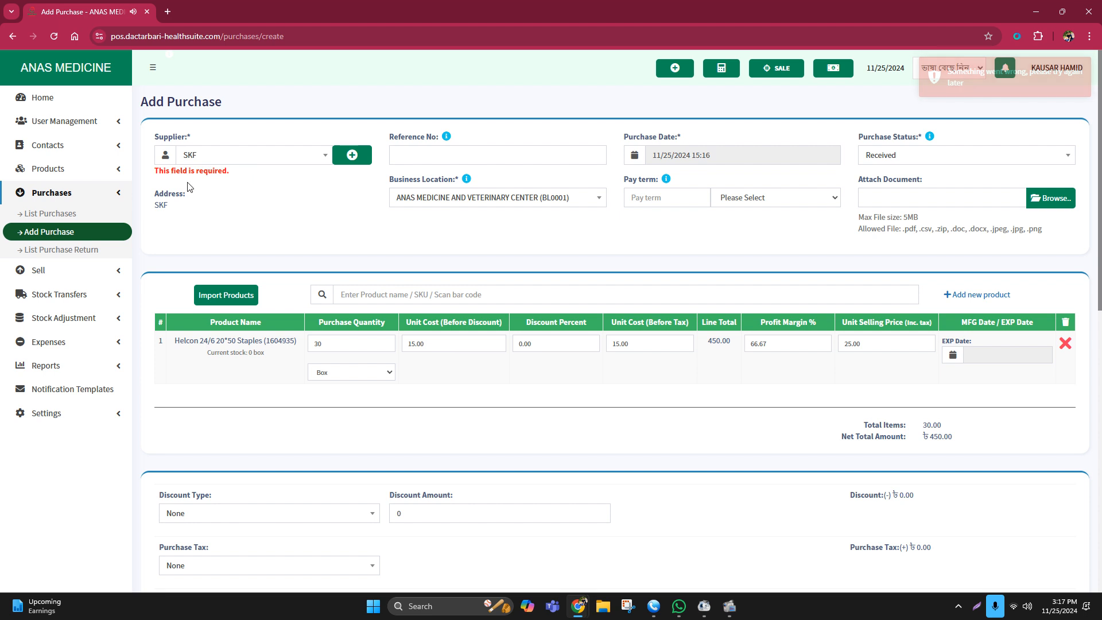
left_click(227, 155)
left_click(155, 209)
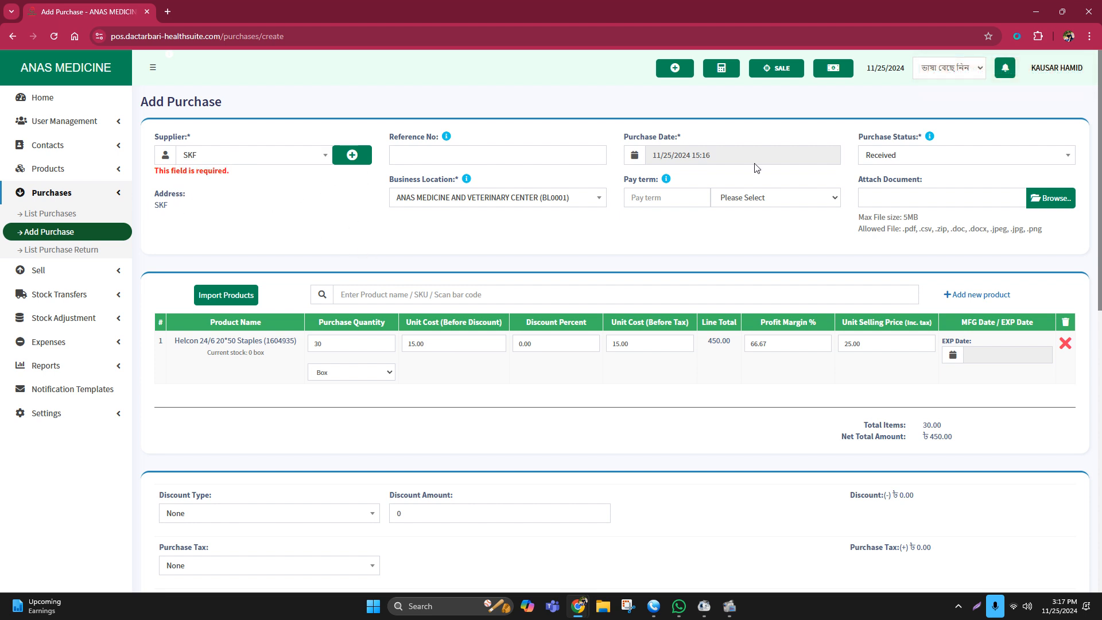
scroll(852, 249, "down", 10)
Save the 450.00 SKF purchase, then open a new Add Purchase form from Home.
left_click(619, 516)
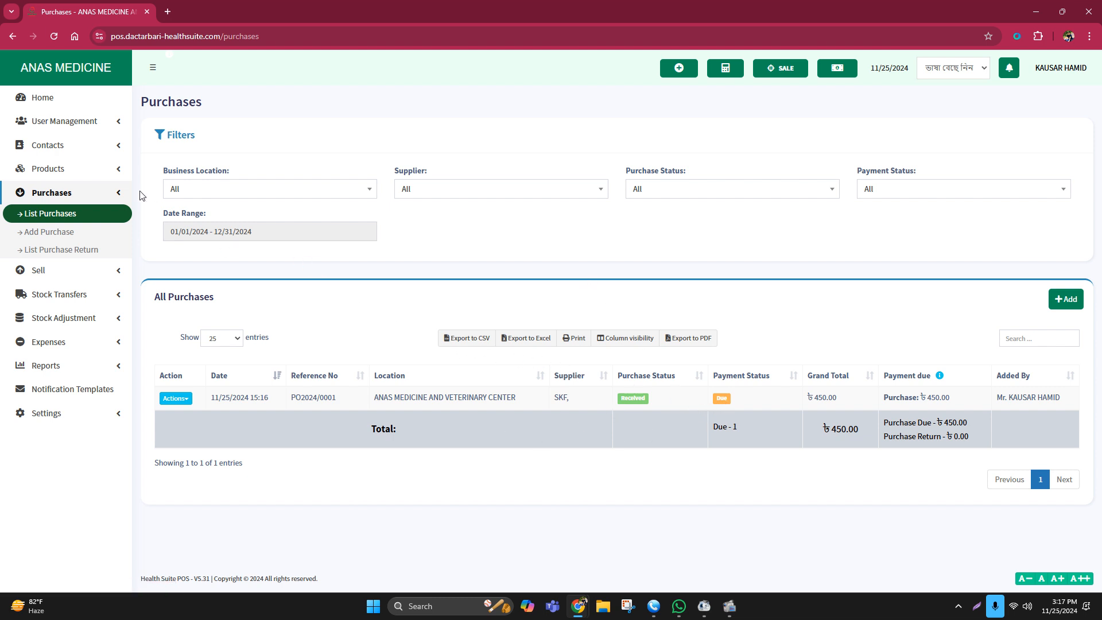
left_click(52, 99)
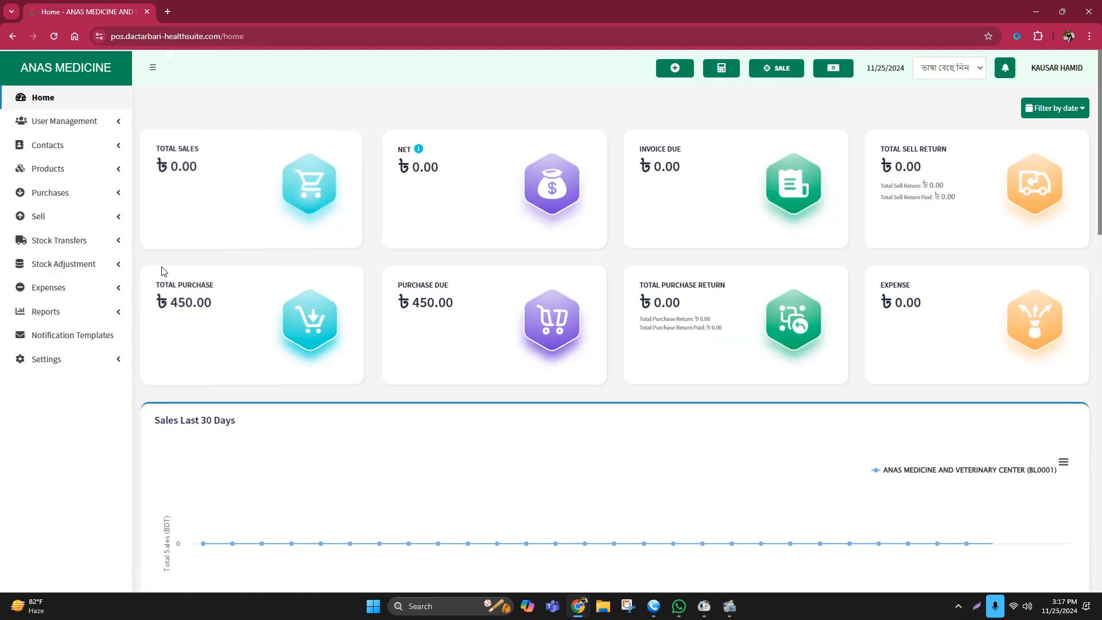
left_click(53, 192)
left_click(57, 230)
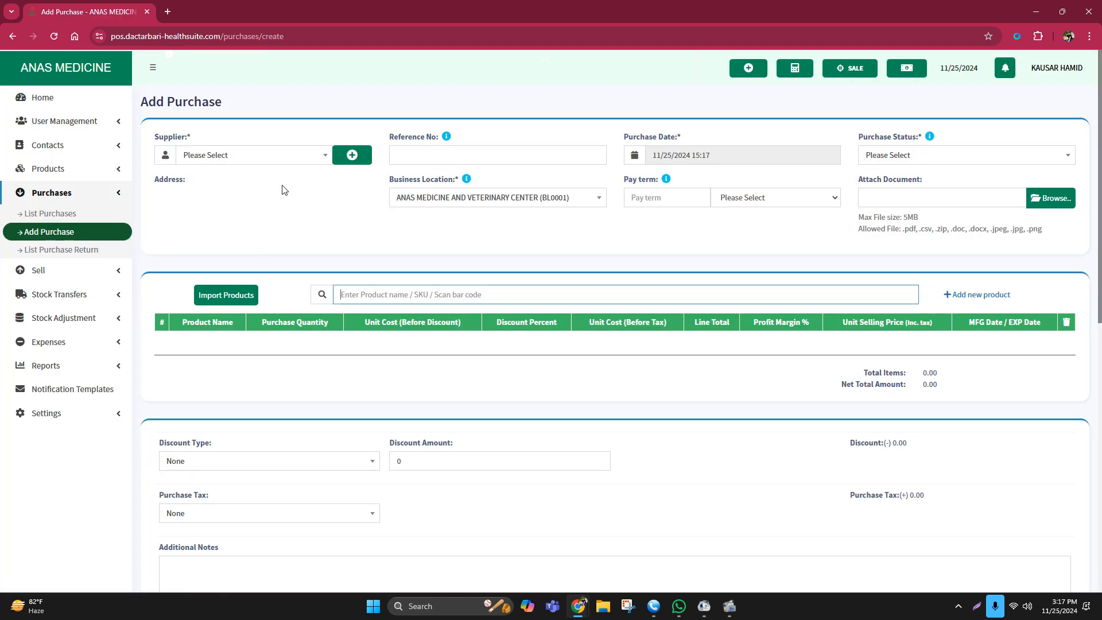
Create business contact 'Renata' with a mobile number and save it as the supplier.
left_click(342, 155)
left_click(356, 123)
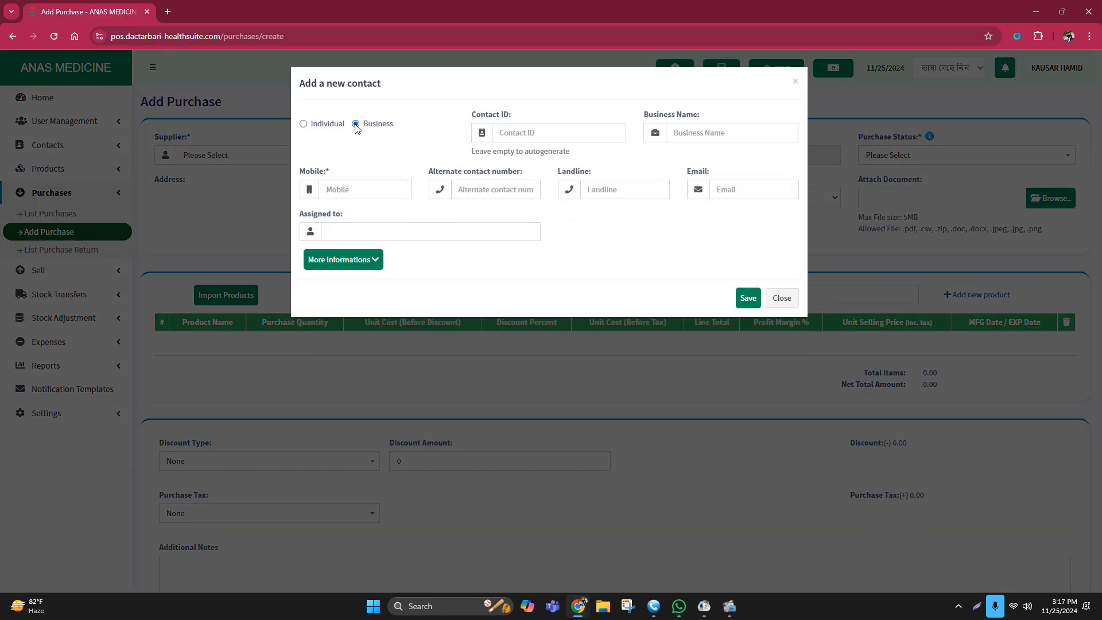
left_click(692, 131)
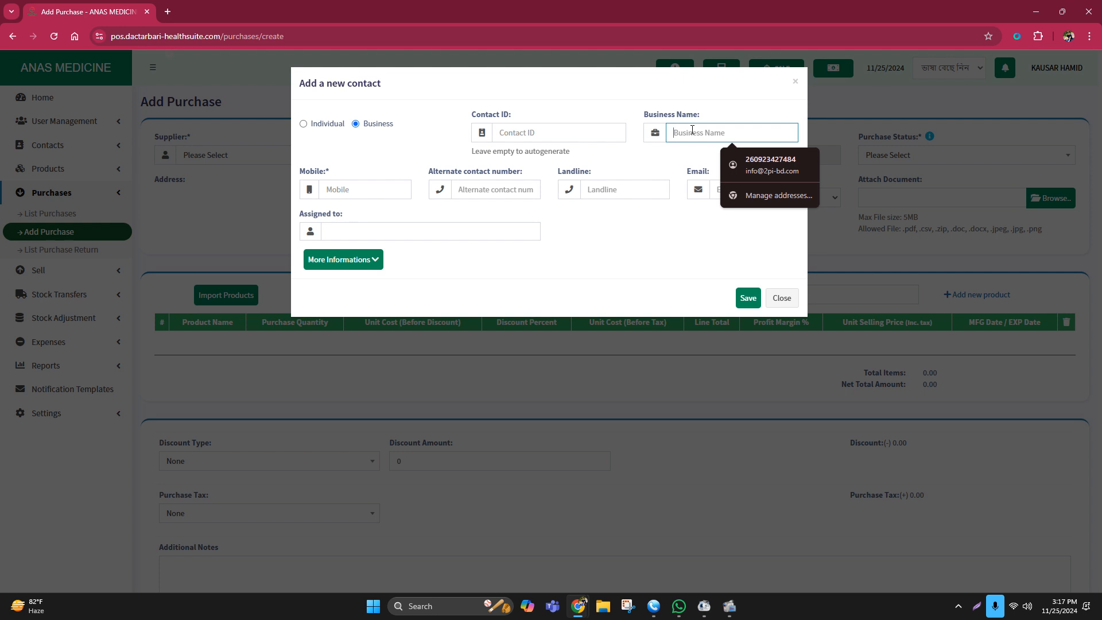
type("renat")
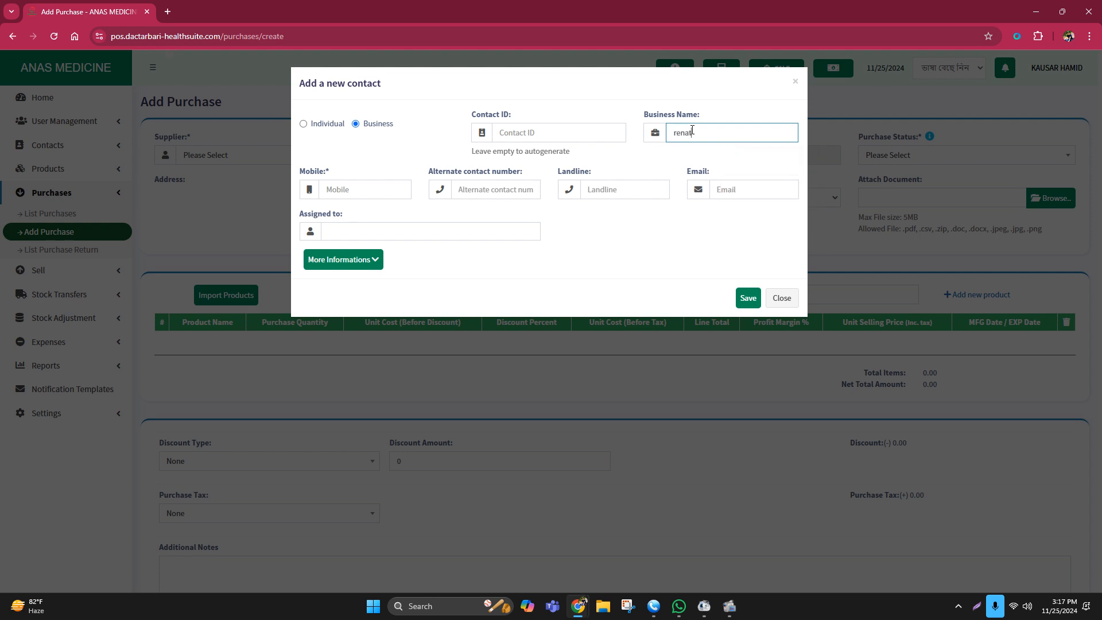
key("BackSpace")
key("BackSpace")
key("BackSpace")
key("BackSpace")
key("BackSpace")
type("Renata")
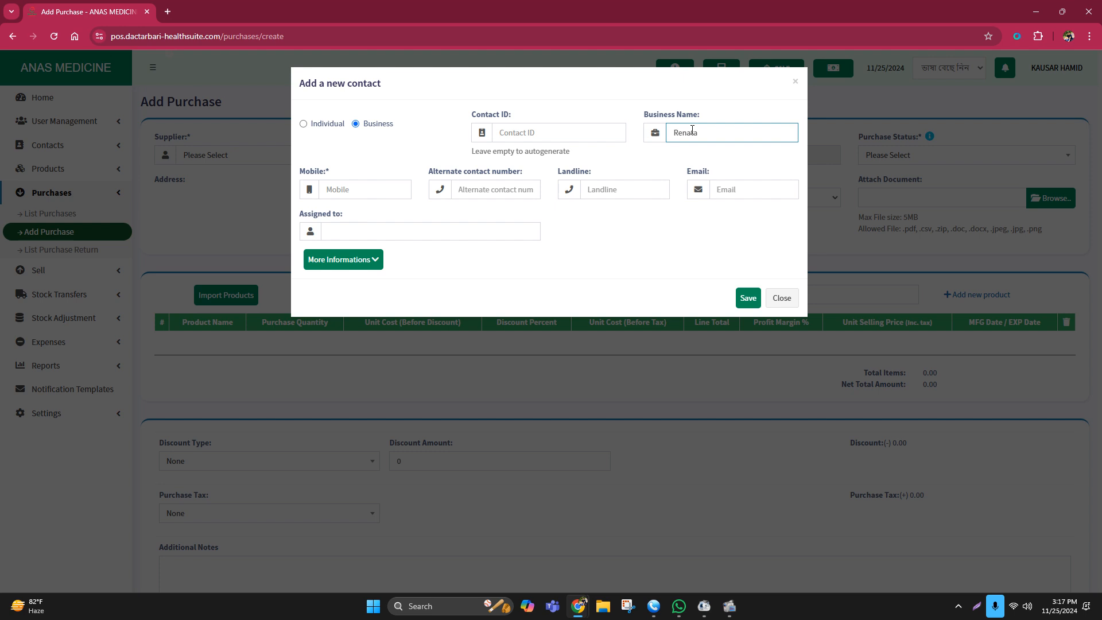
left_click(338, 188)
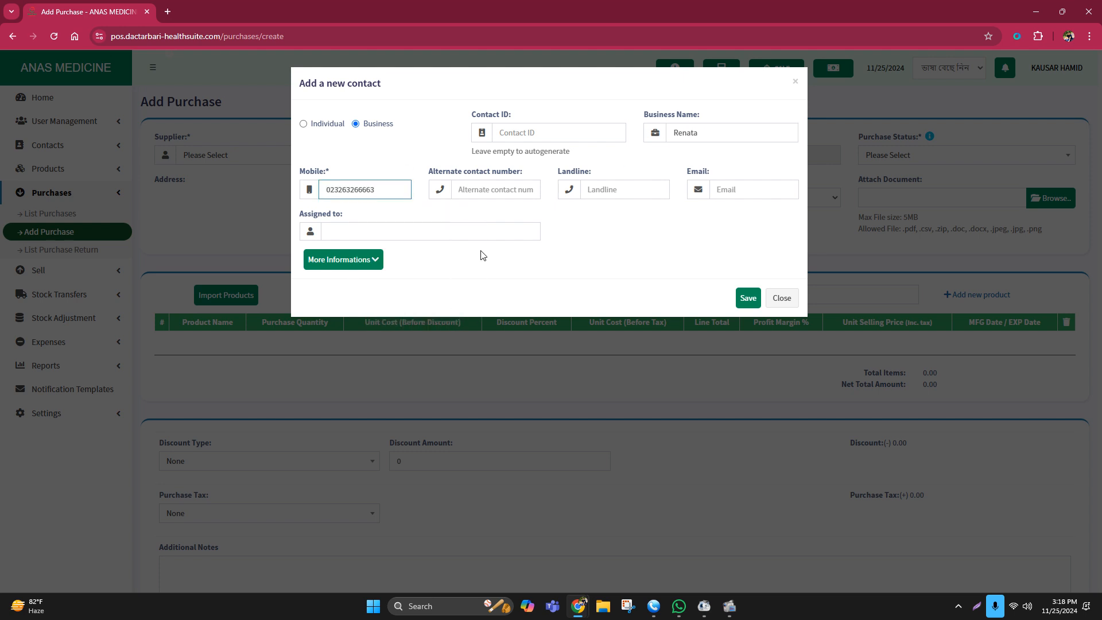
left_click(744, 298)
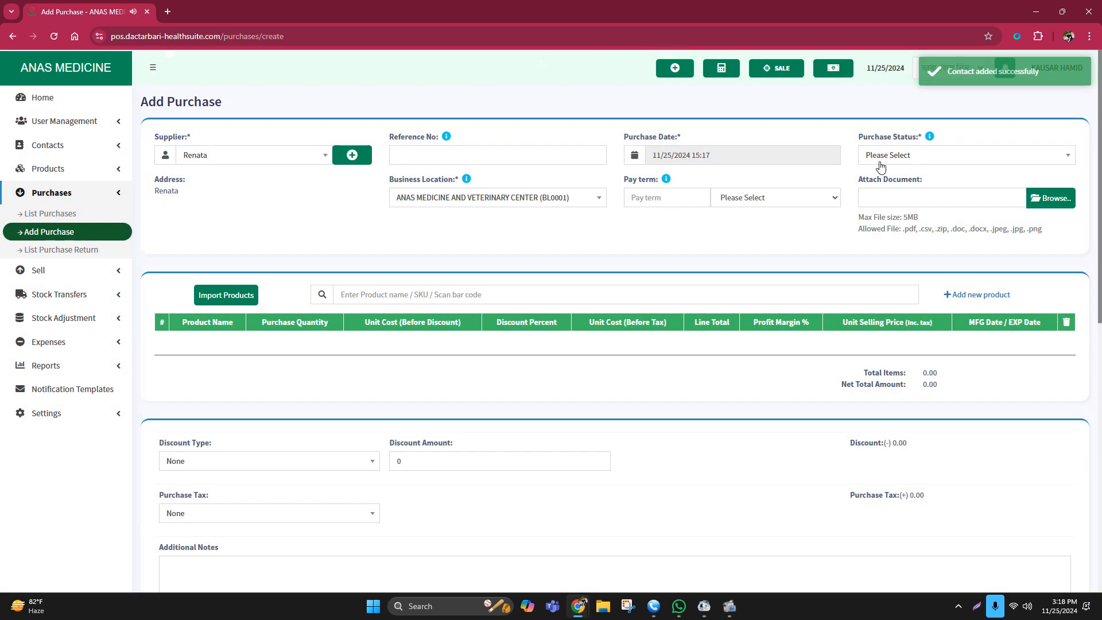
Mark the Renata purchase as Received in Purchase Status.
left_click(883, 156)
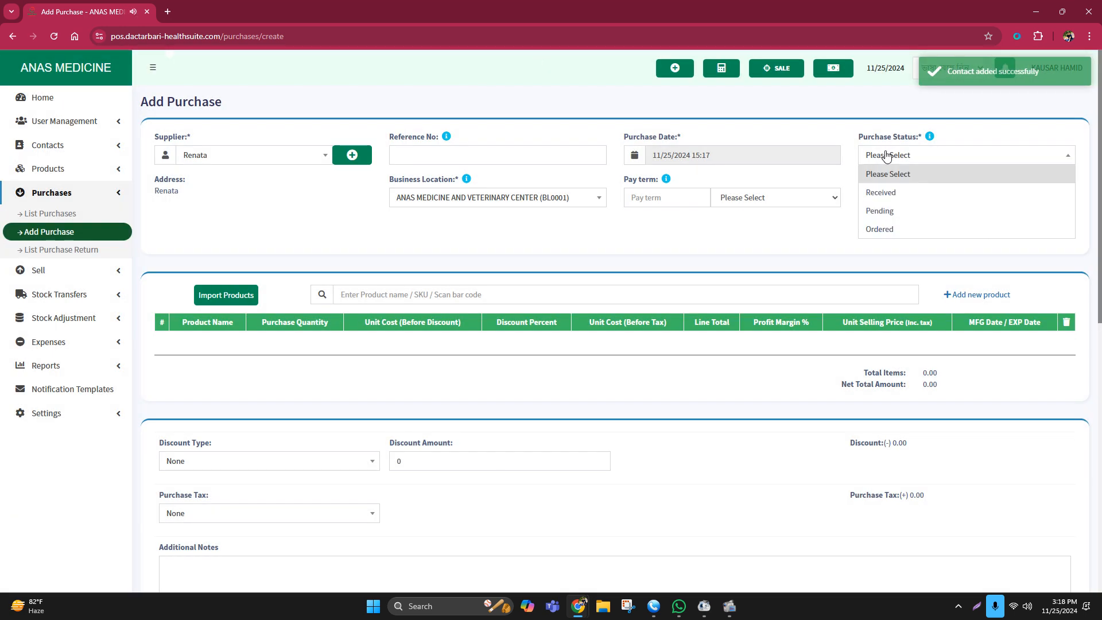
left_click(881, 192)
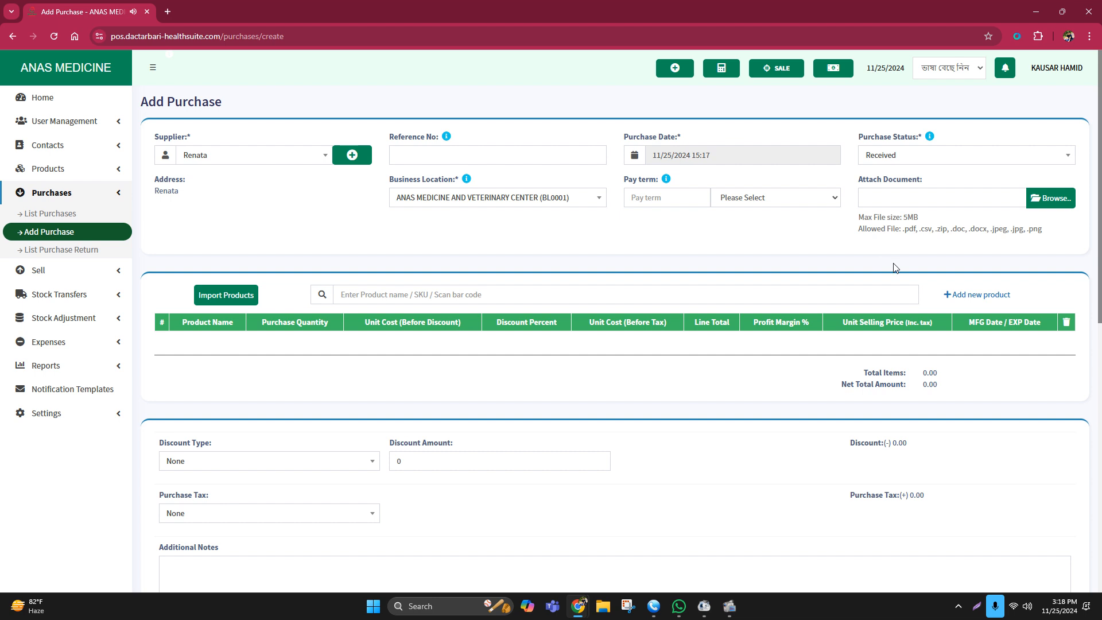
left_click(355, 294)
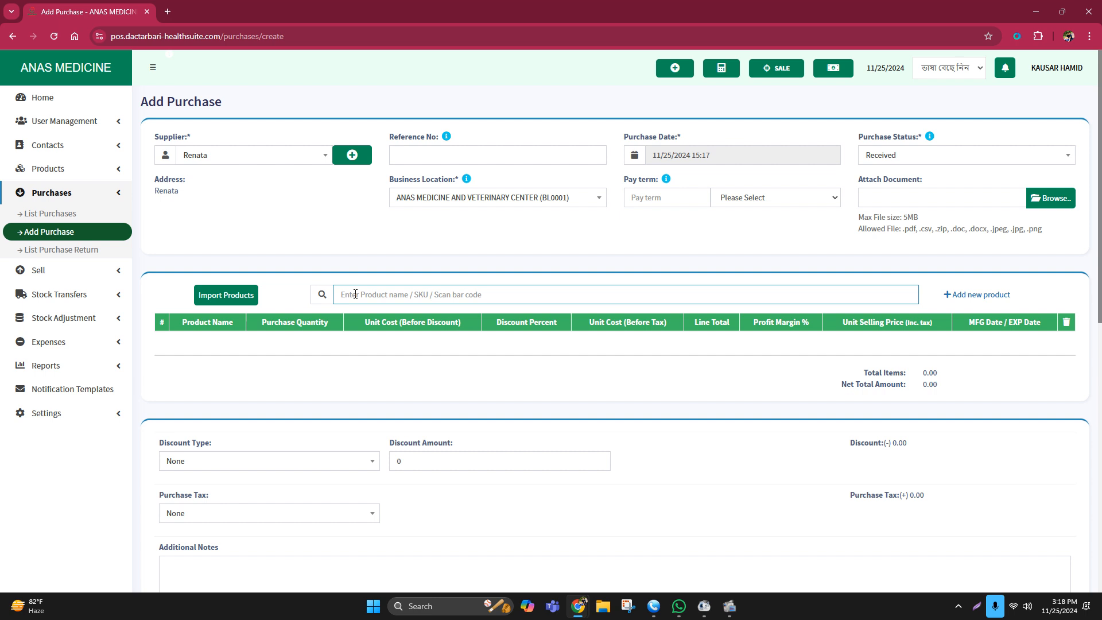
left_click(965, 294)
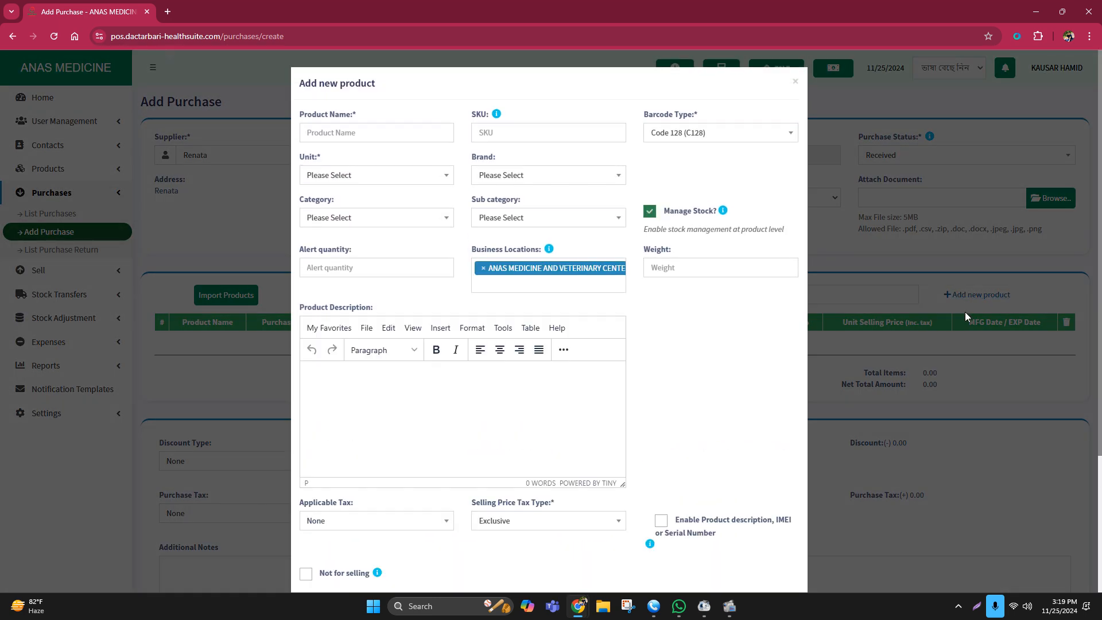
left_click(965, 315)
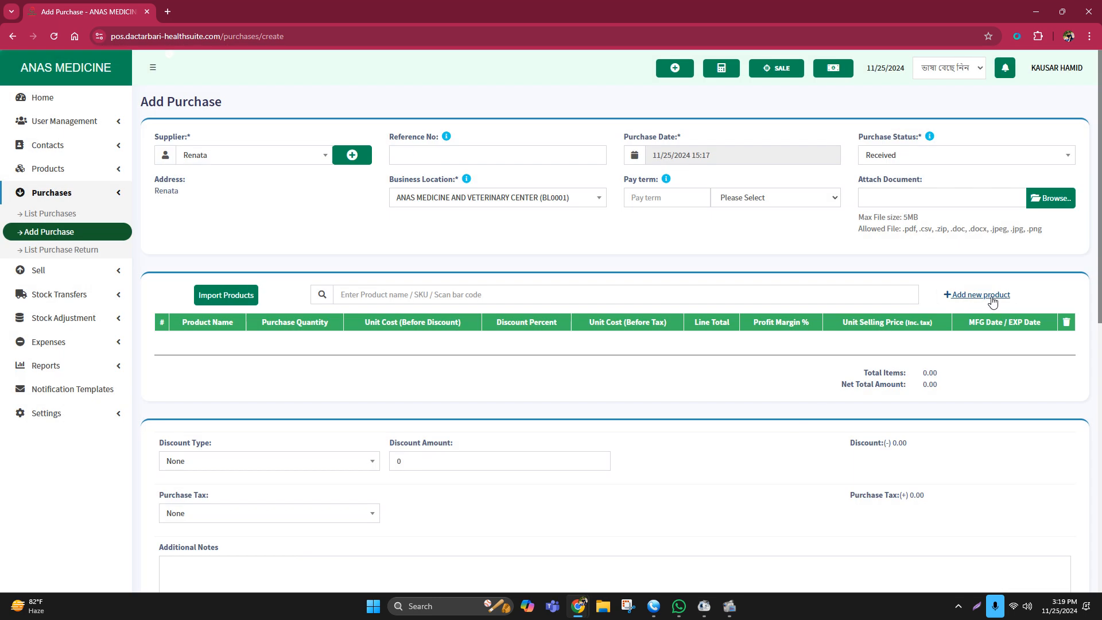
left_click(983, 295)
left_click(332, 131)
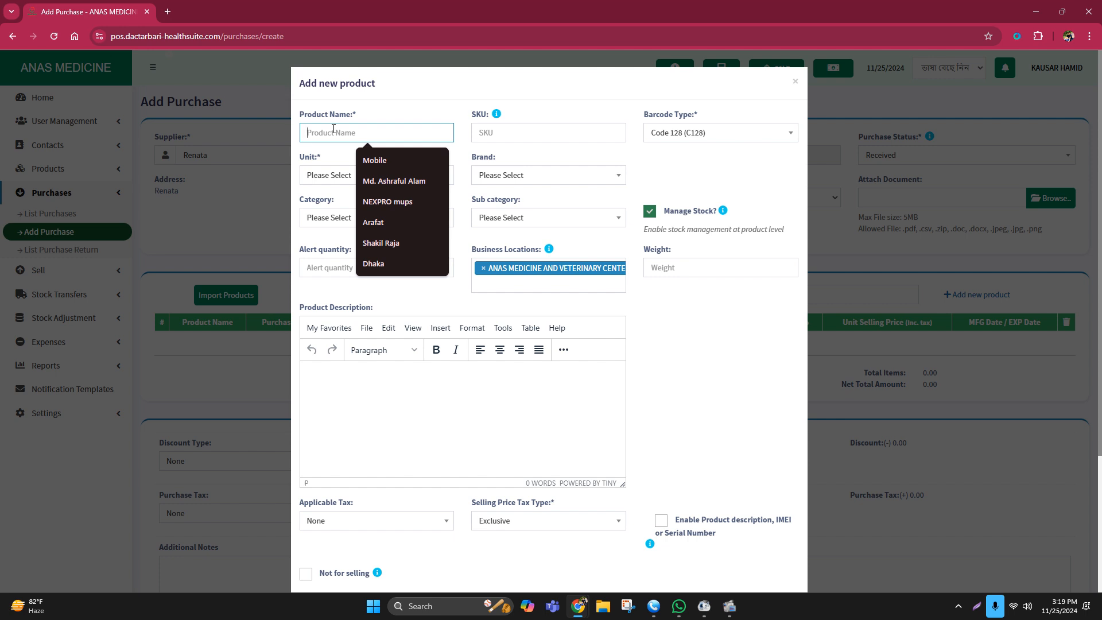
type("ra")
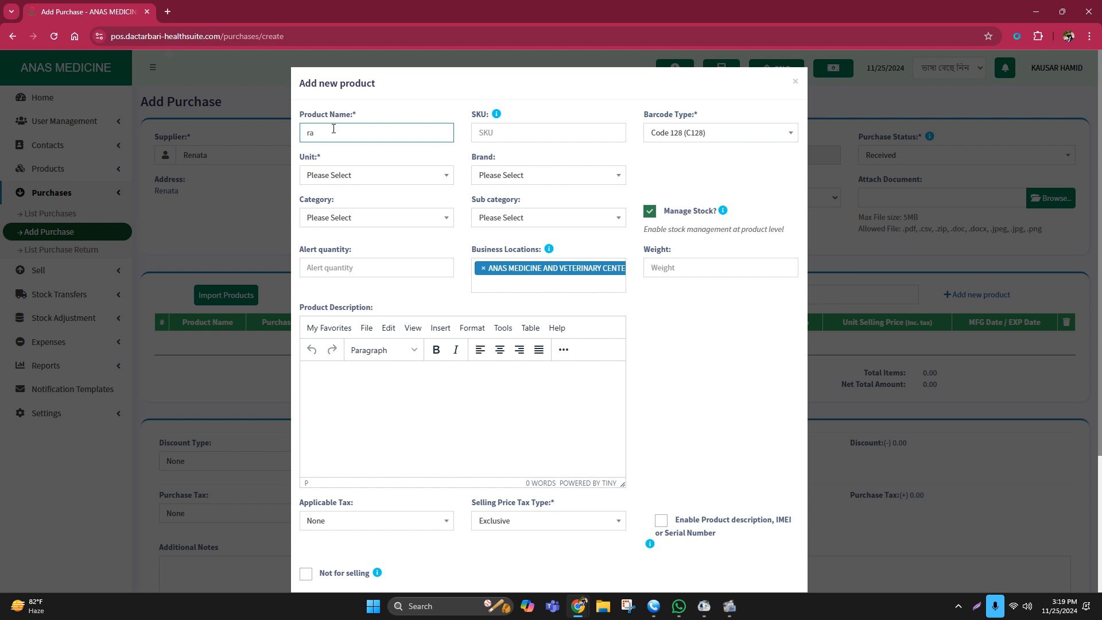
key("BackSpace")
key("BackSpace")
type("Ranazing")
type("500m")
left_click(362, 176)
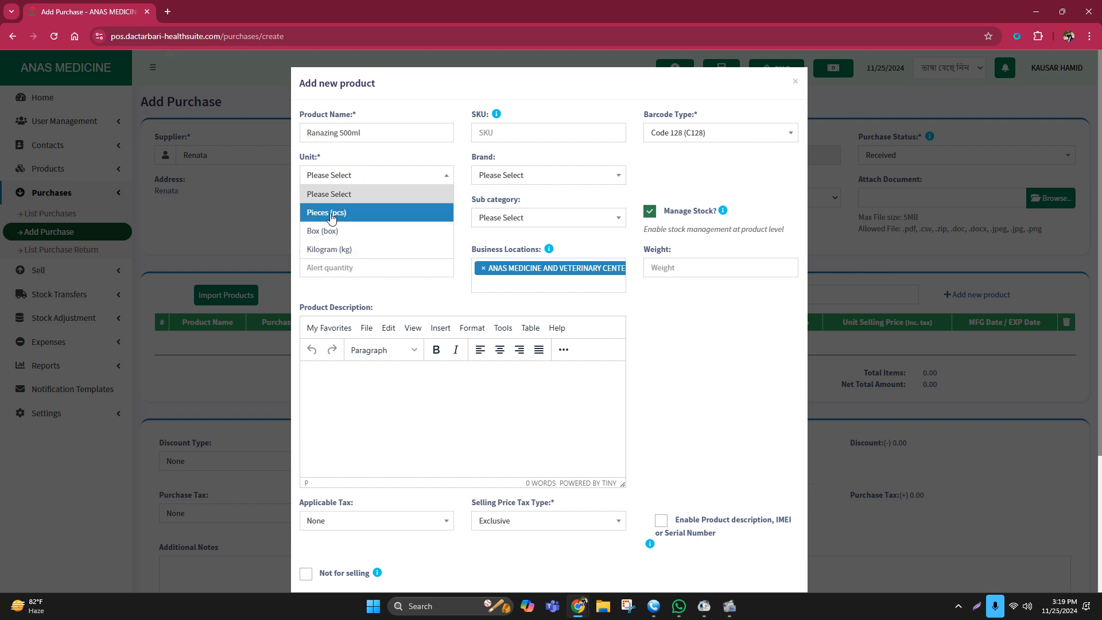
left_click(331, 214)
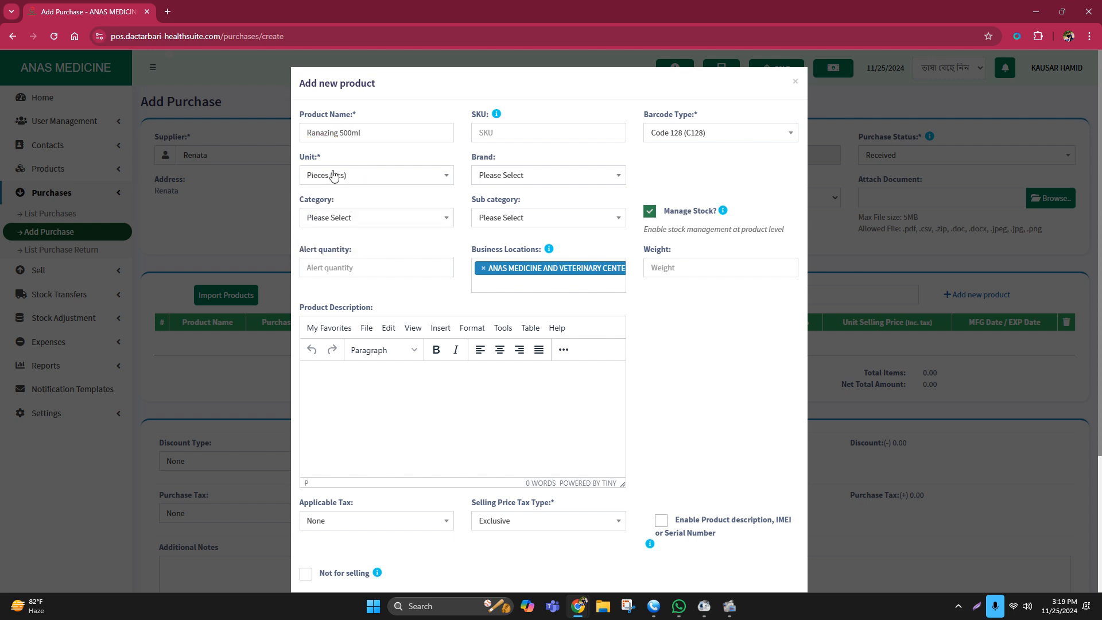
left_click(499, 176)
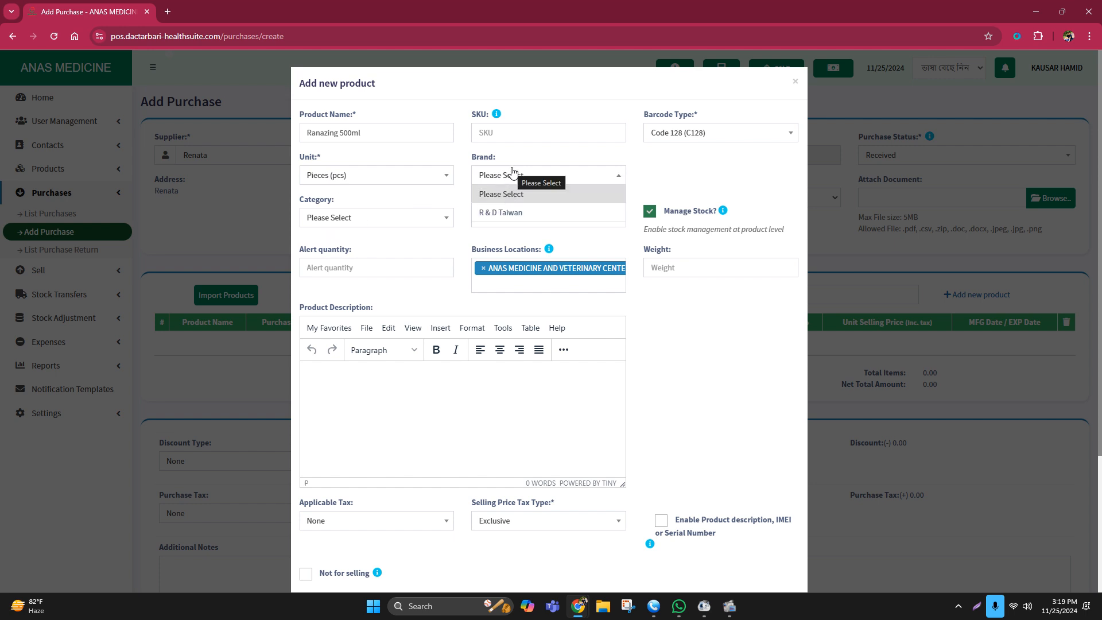
left_click(648, 181)
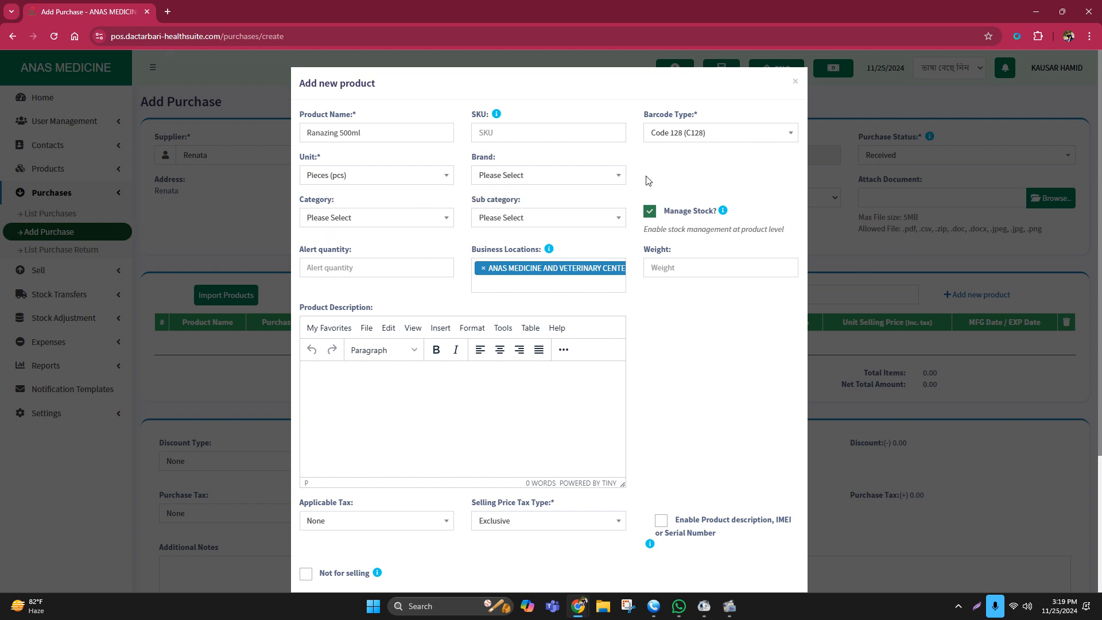
left_click(541, 178)
left_click(541, 178)
left_click(541, 178)
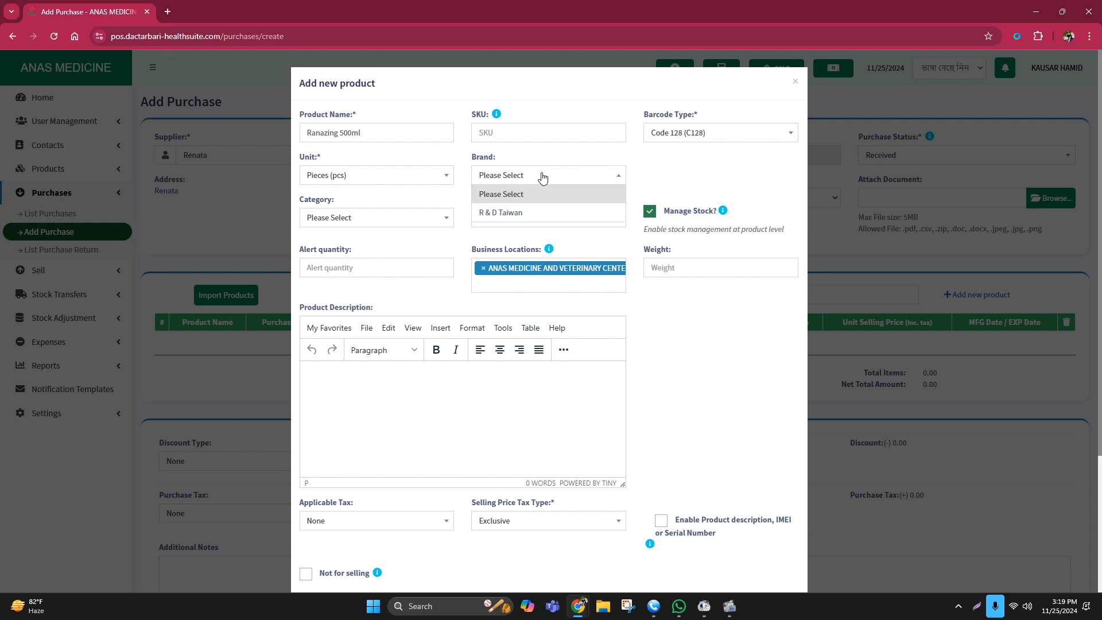
left_click(542, 178)
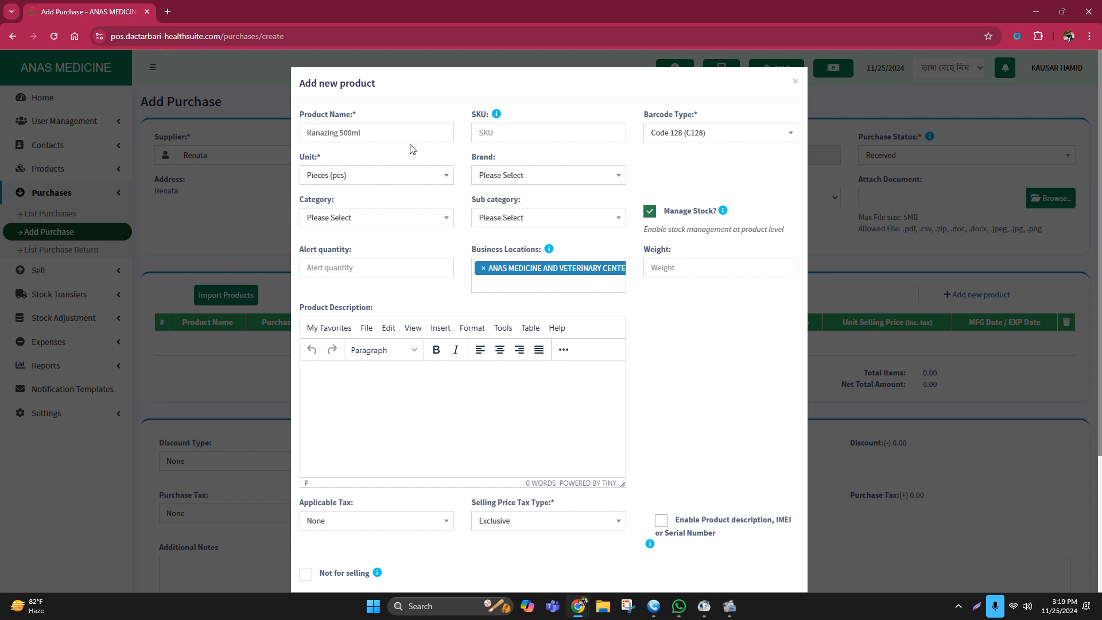
left_click_drag(362, 133, 310, 131)
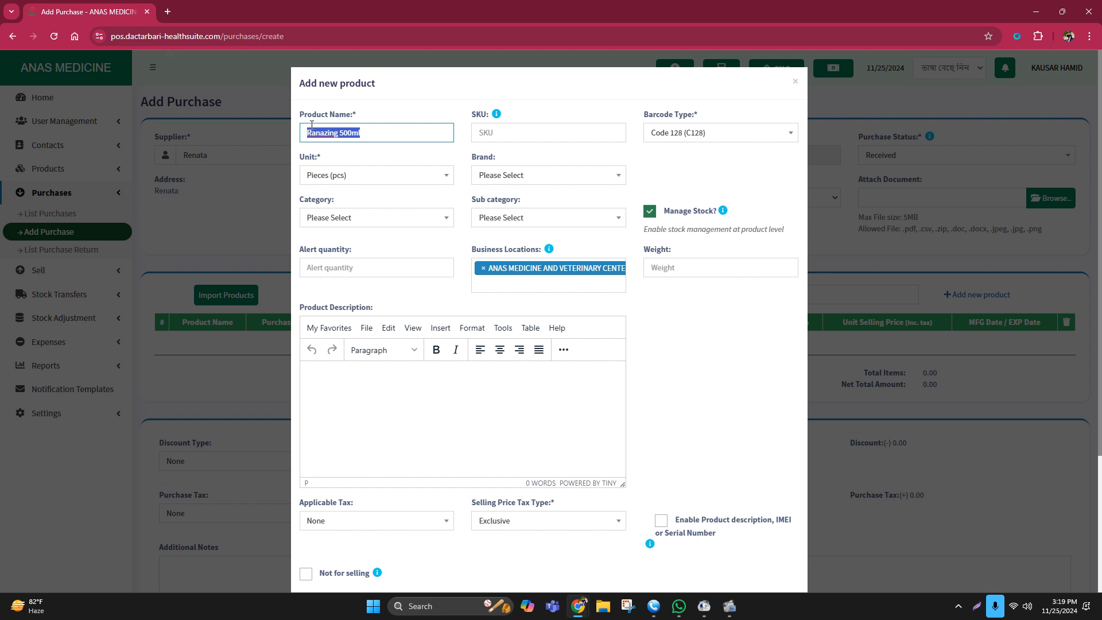
left_click(796, 84)
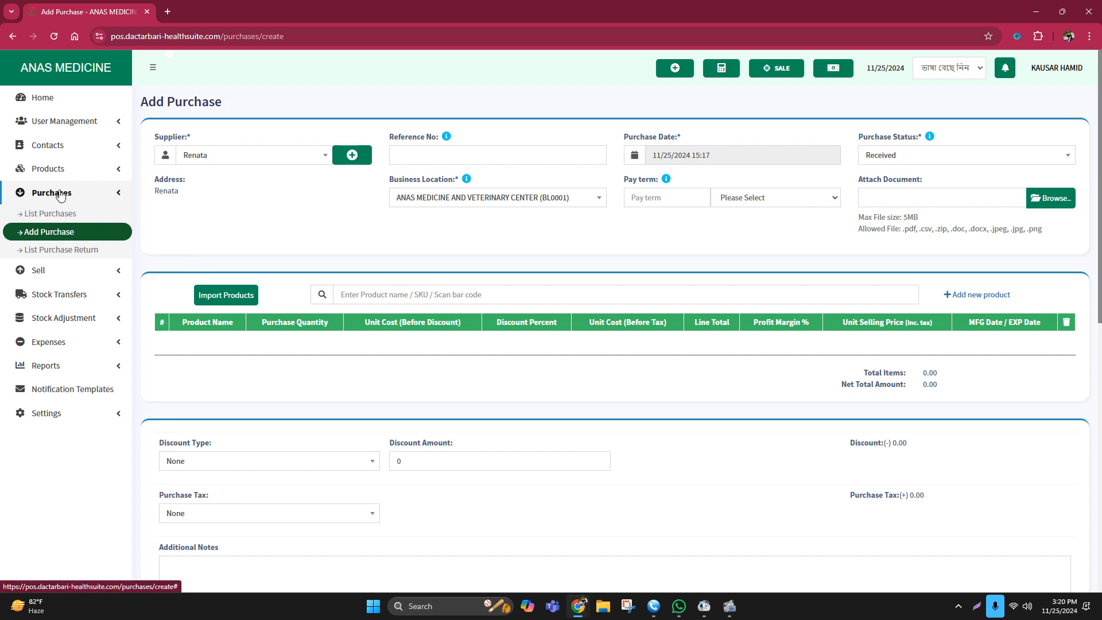
Go to Products > Brands, leaving the unsaved purchase page, and start a new brand.
left_click(53, 169)
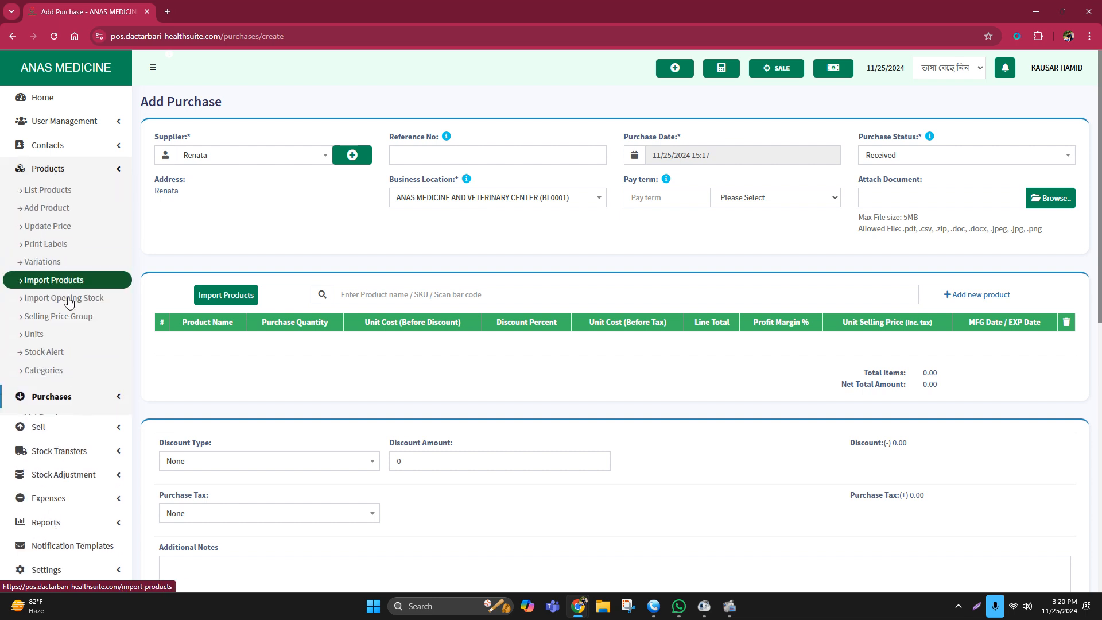
left_click(46, 388)
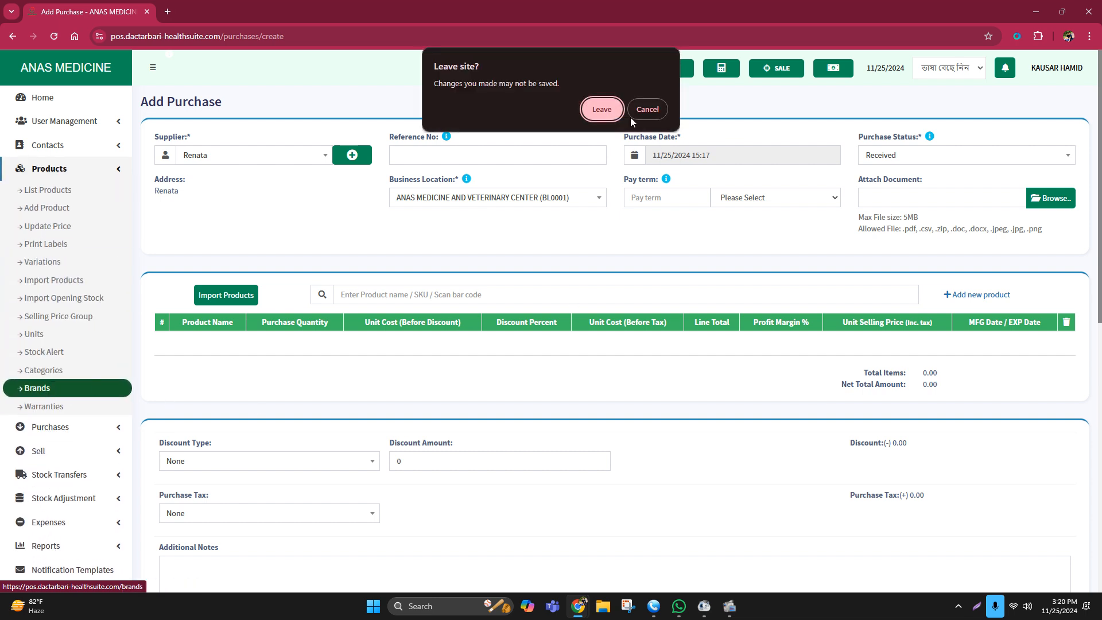
left_click(600, 110)
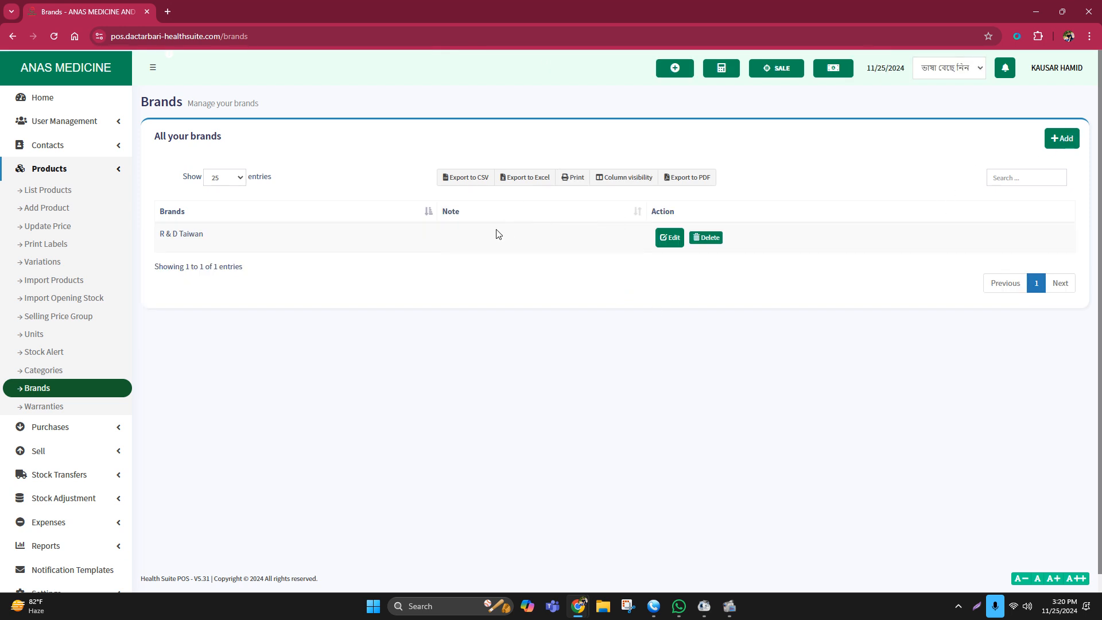
left_click(1055, 141)
left_click(1062, 138)
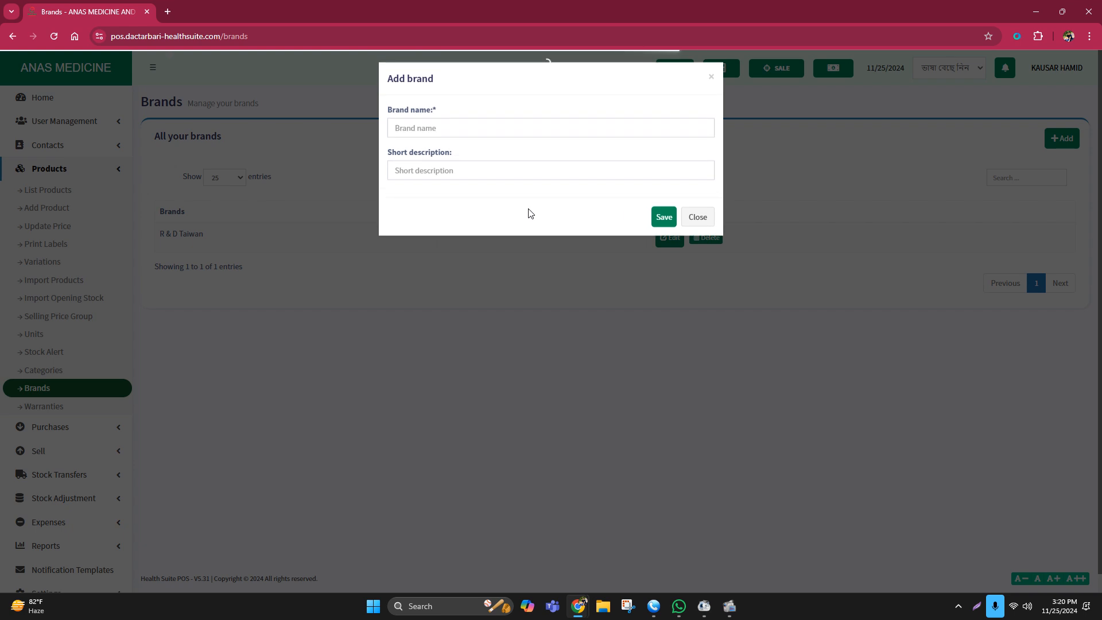
Save a brand named ACI Limited with an empty description.
left_click(411, 131)
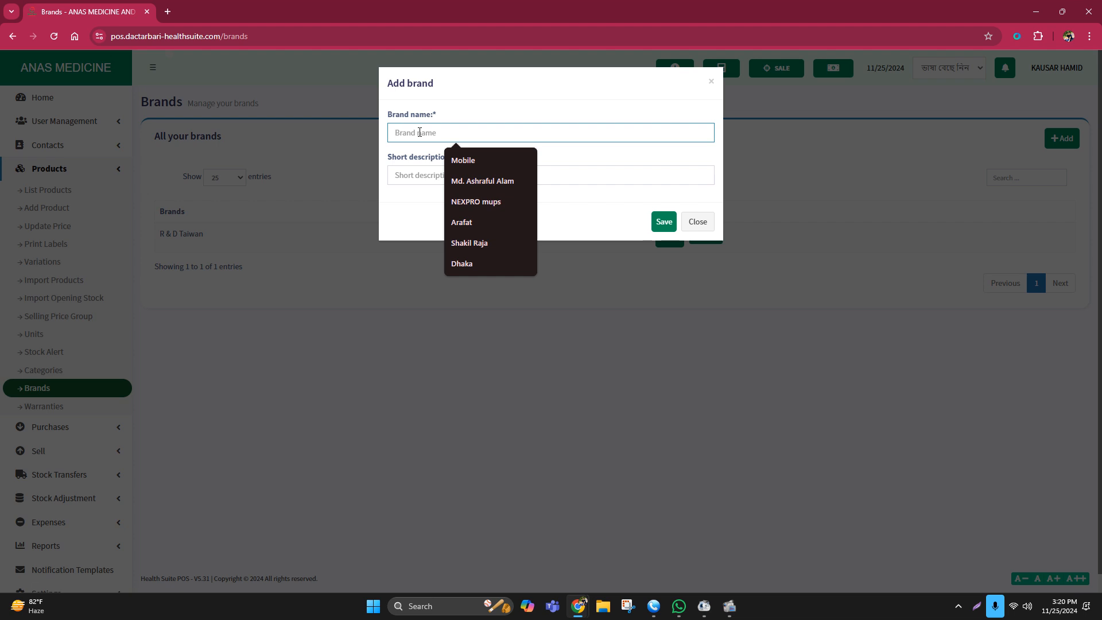
type("Aci")
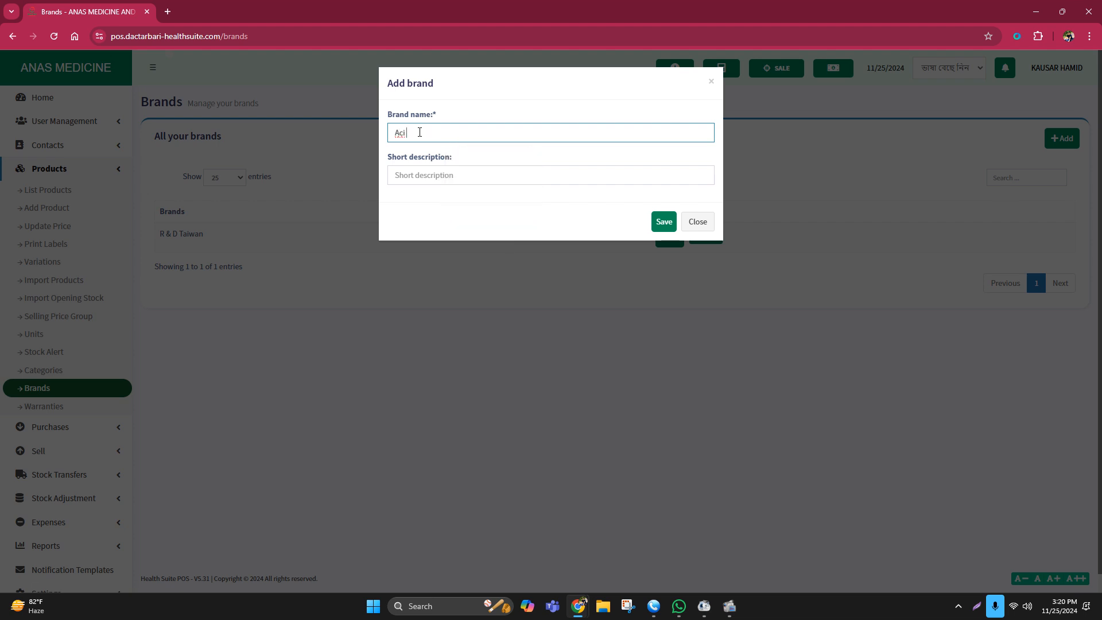
type("L")
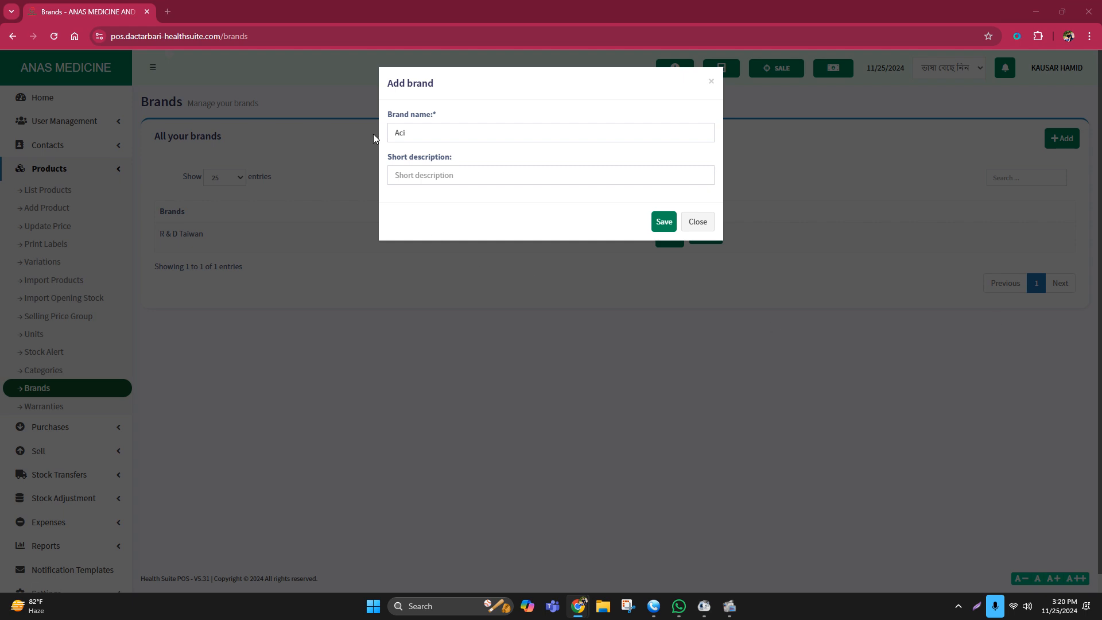
left_click(402, 132)
key("ctrl+a")
type("ACI Limited")
left_click(406, 175)
type("Company")
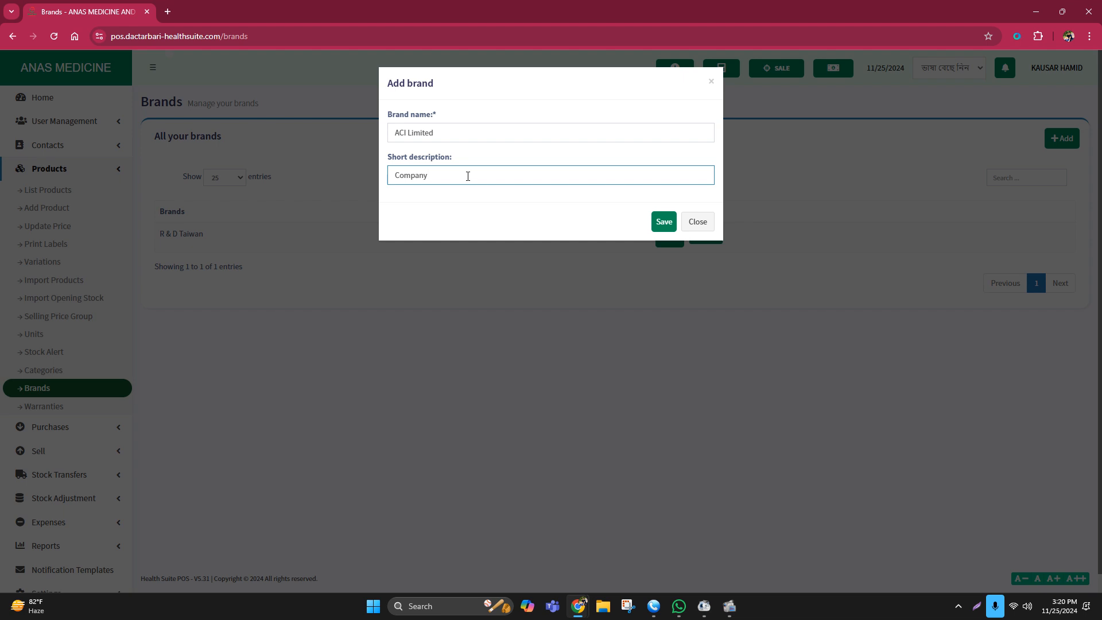
key("ctrl+a")
key("BackSpace")
left_click(665, 222)
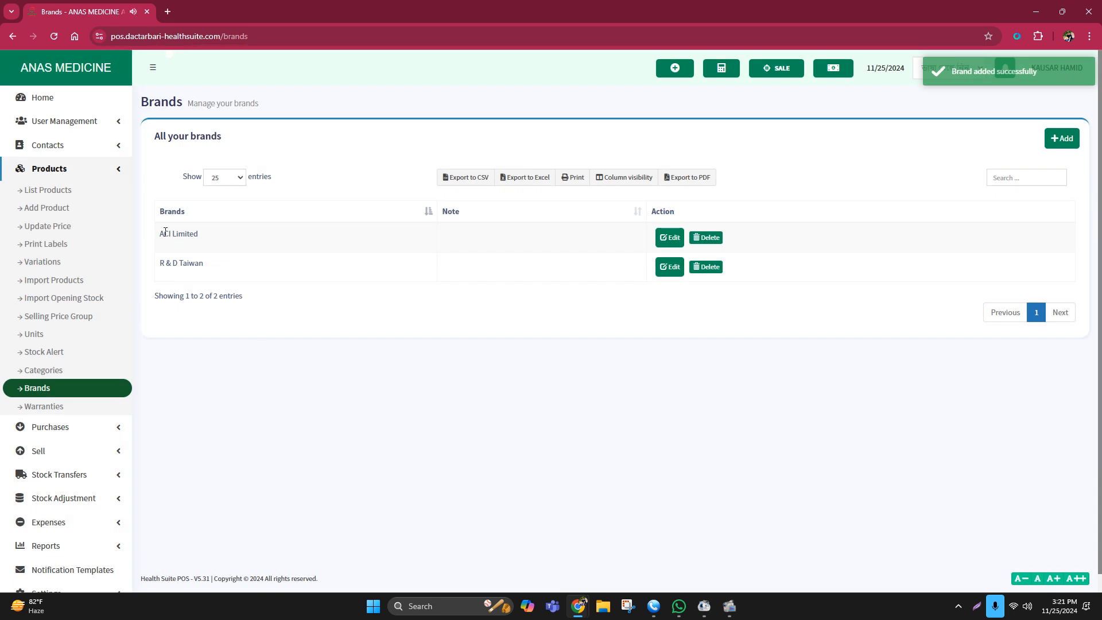
Add ACME Laboratories Ltd as a brand by pasting its name and saving.
left_click(1063, 139)
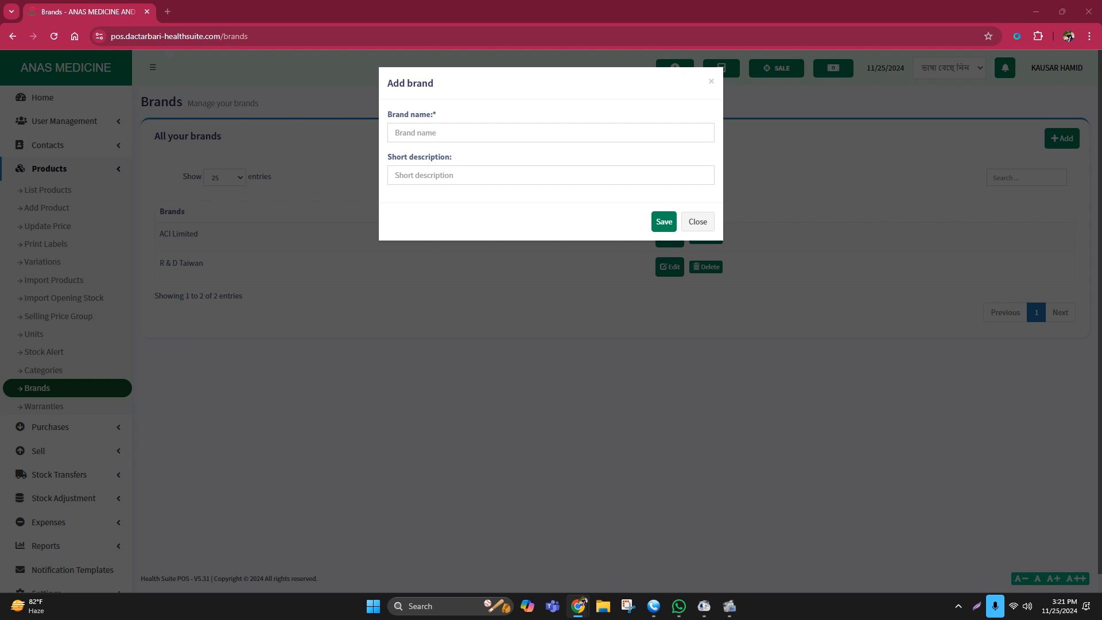
left_click(444, 136)
type("v")
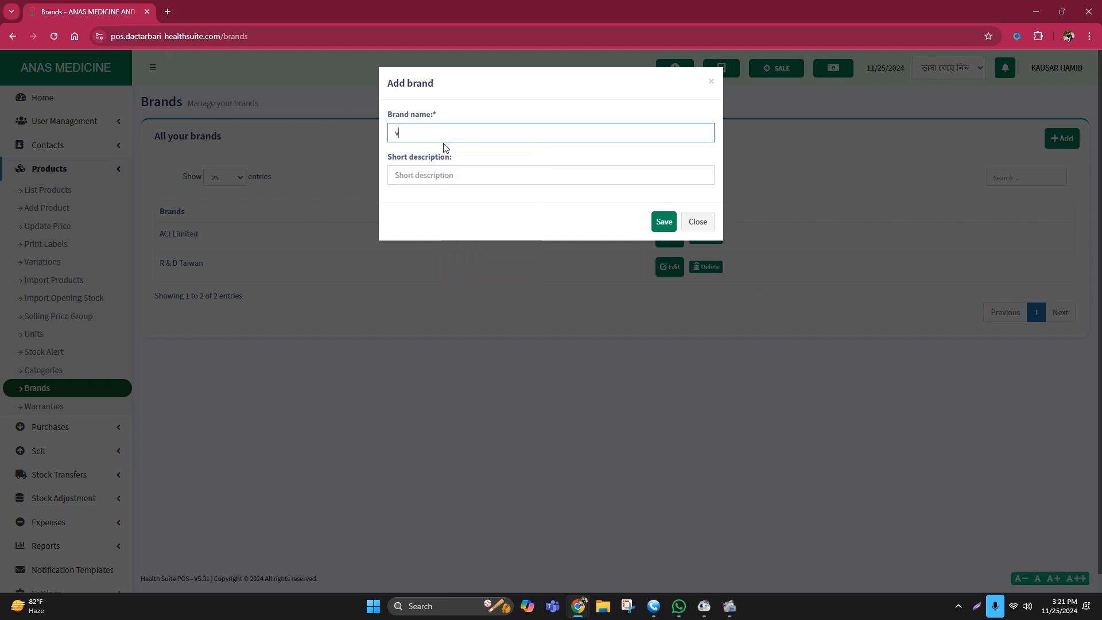
key("BackSpace")
type("ACME Laboratories Ltd")
left_click(665, 221)
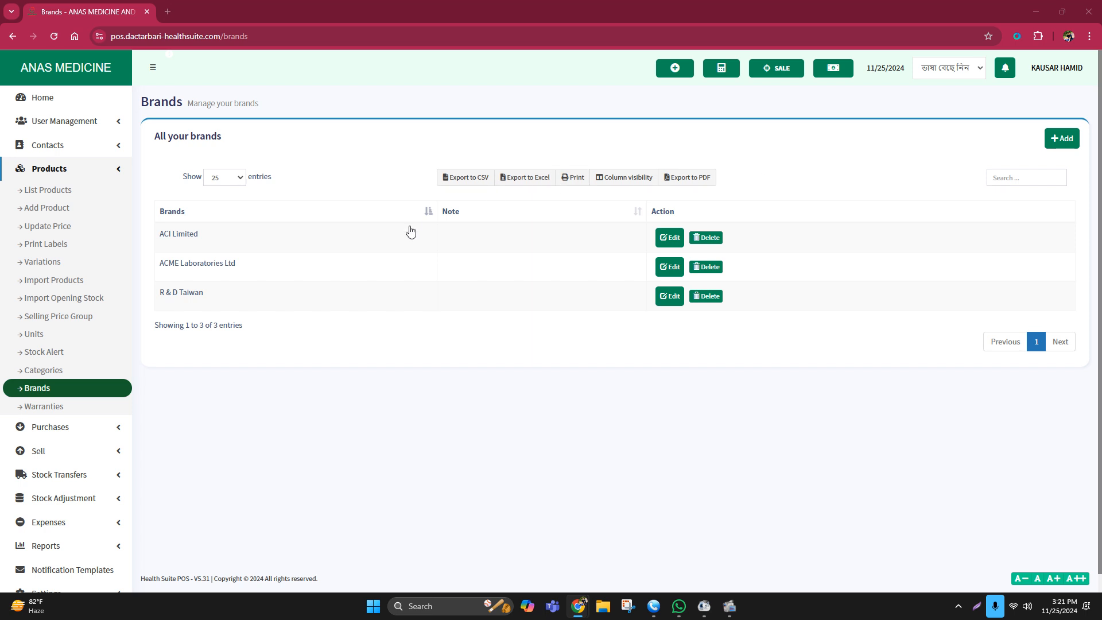
Add Incepta Pharmaceuticals as a brand and check the four-entry brand list.
left_click(1065, 139)
left_click(392, 140)
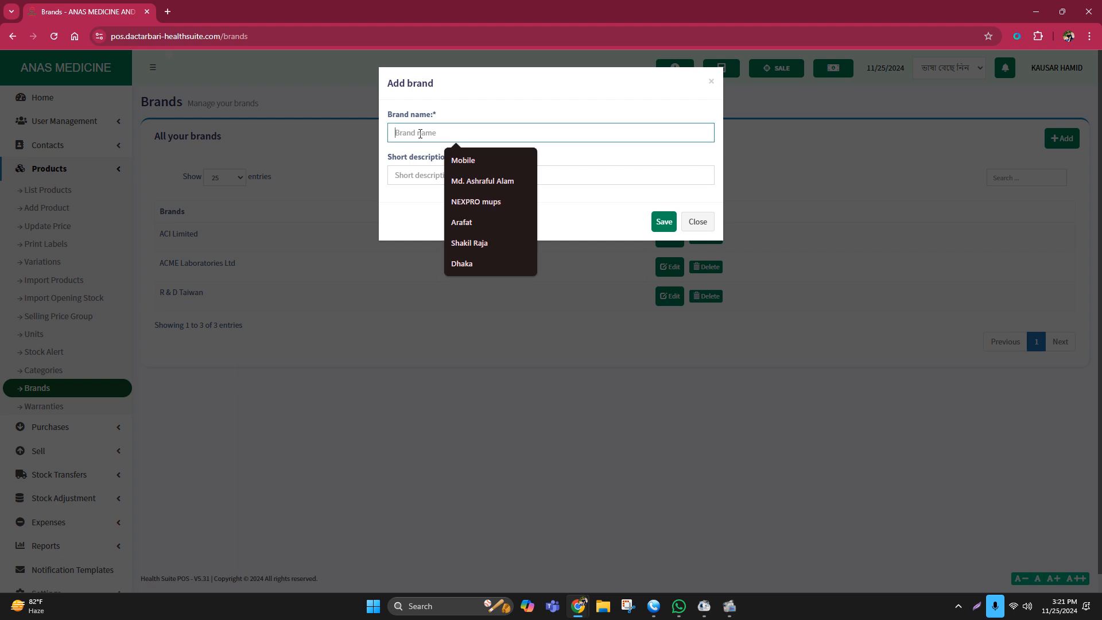
left_click(522, 150)
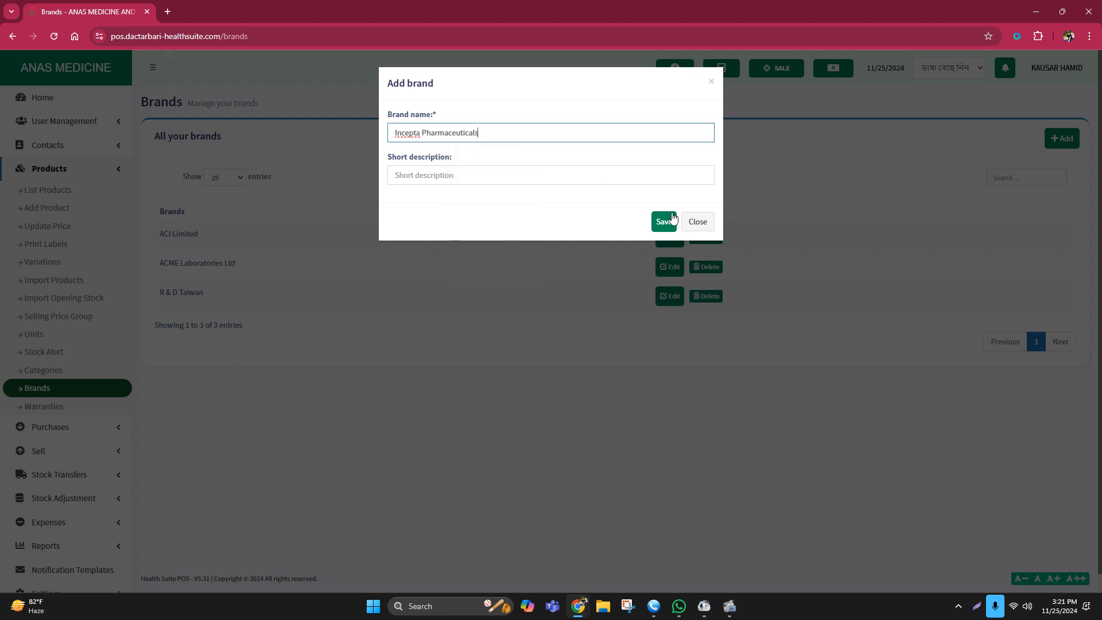
left_click(668, 219)
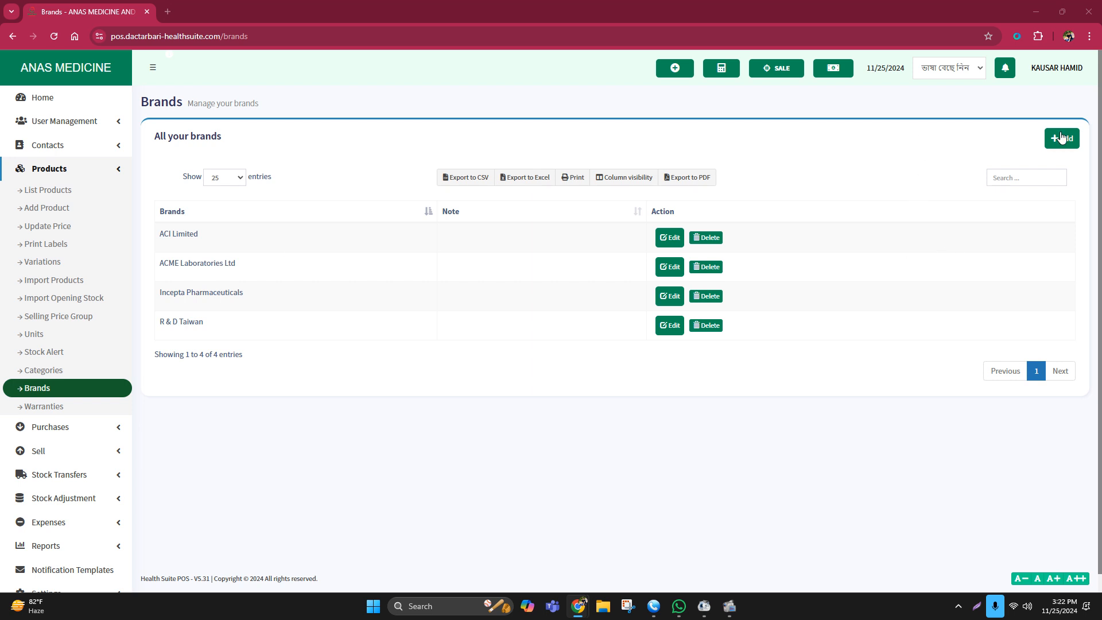
left_click_drag(159, 231, 161, 261)
left_click_drag(263, 280, 174, 282)
left_click(949, 142)
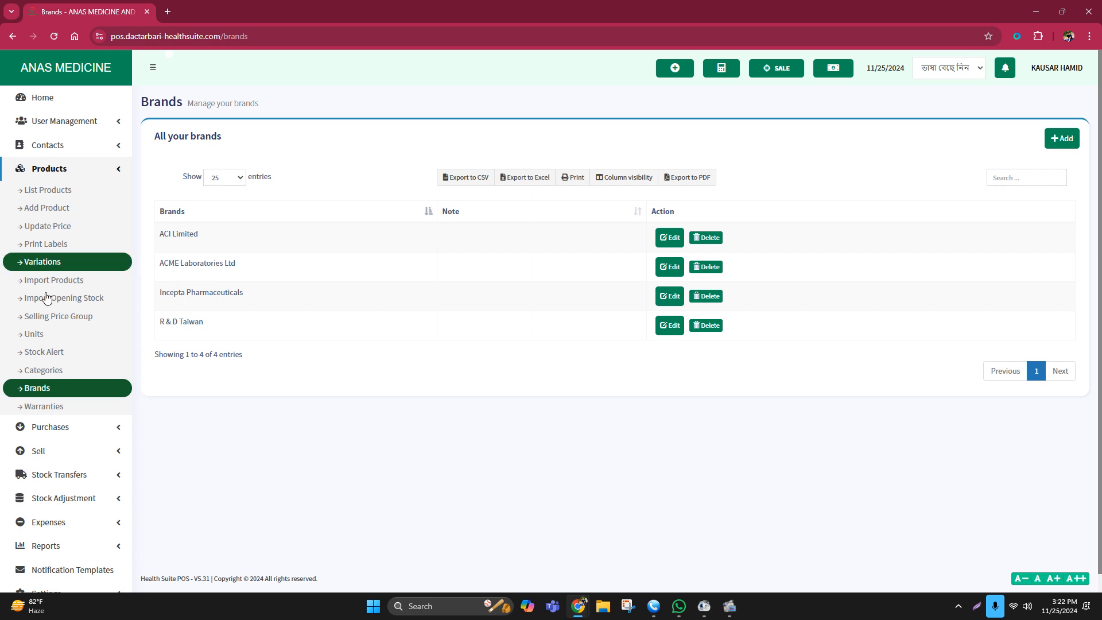
left_click(56, 369)
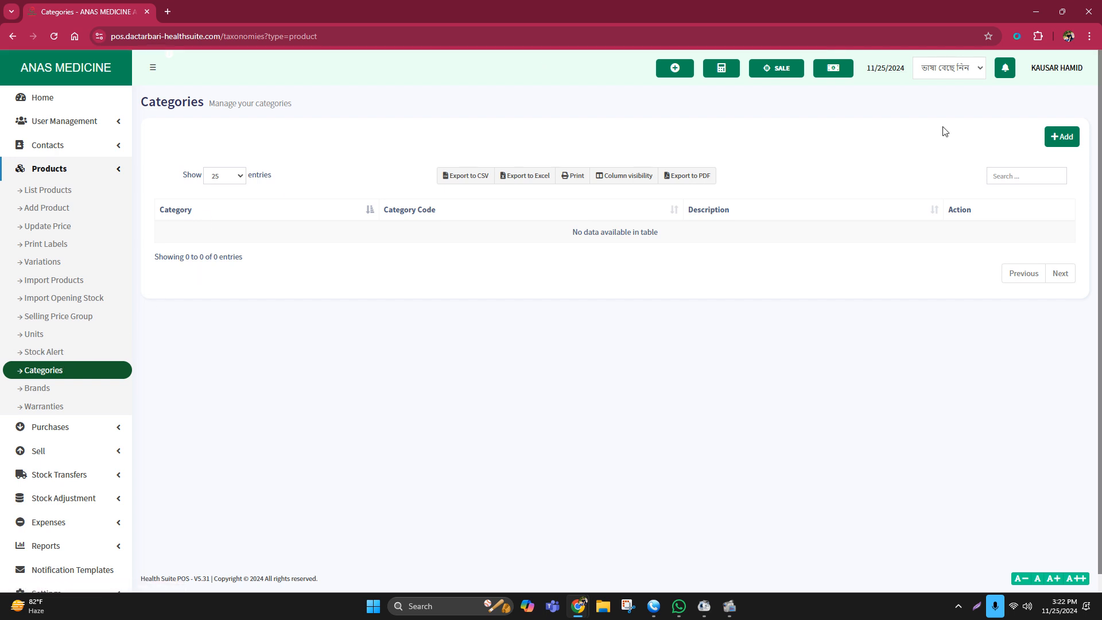
left_click(1055, 138)
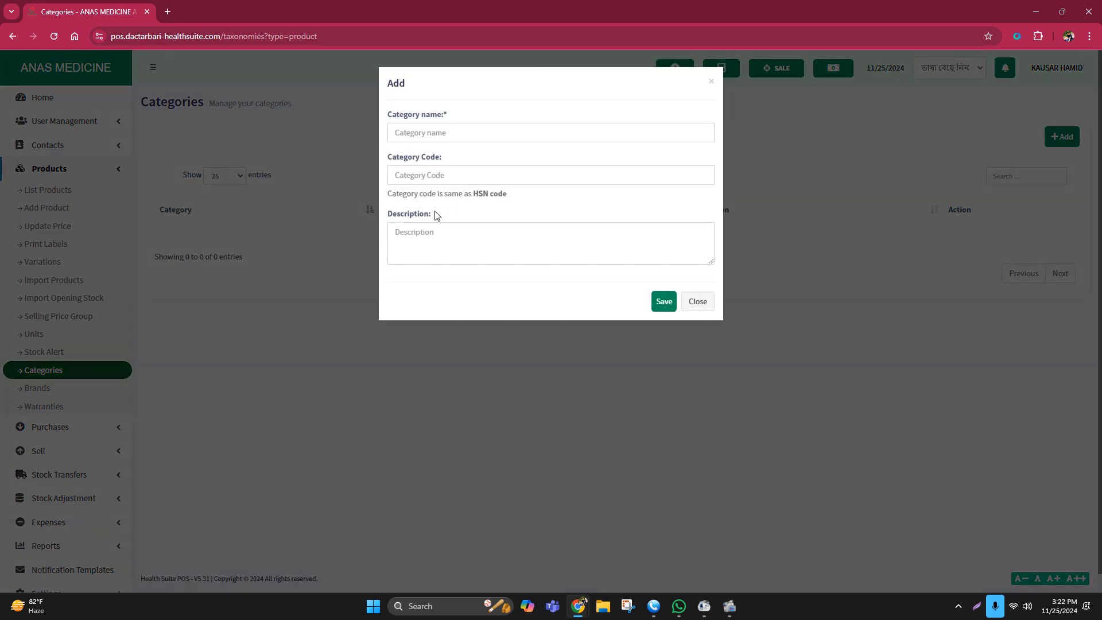
left_click(410, 129)
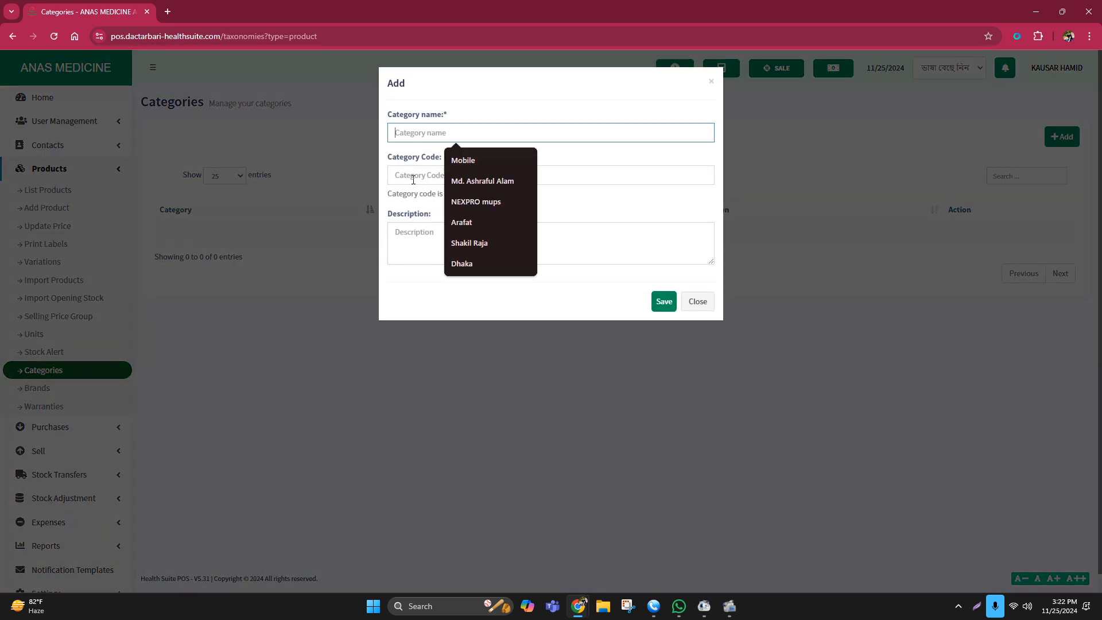
left_click(362, 133)
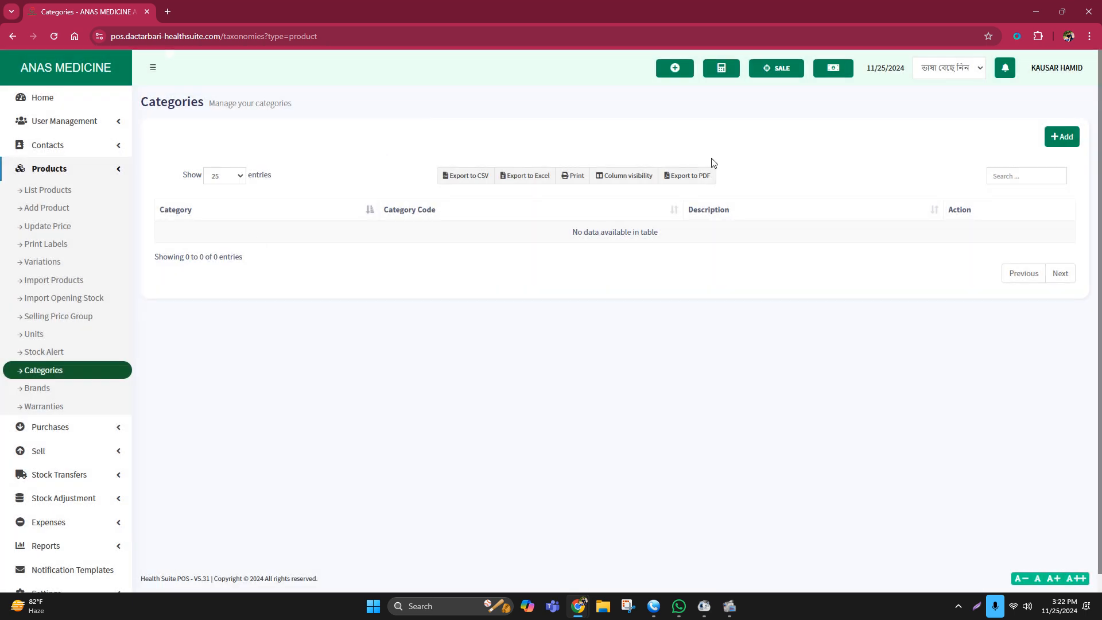
left_click(1062, 136)
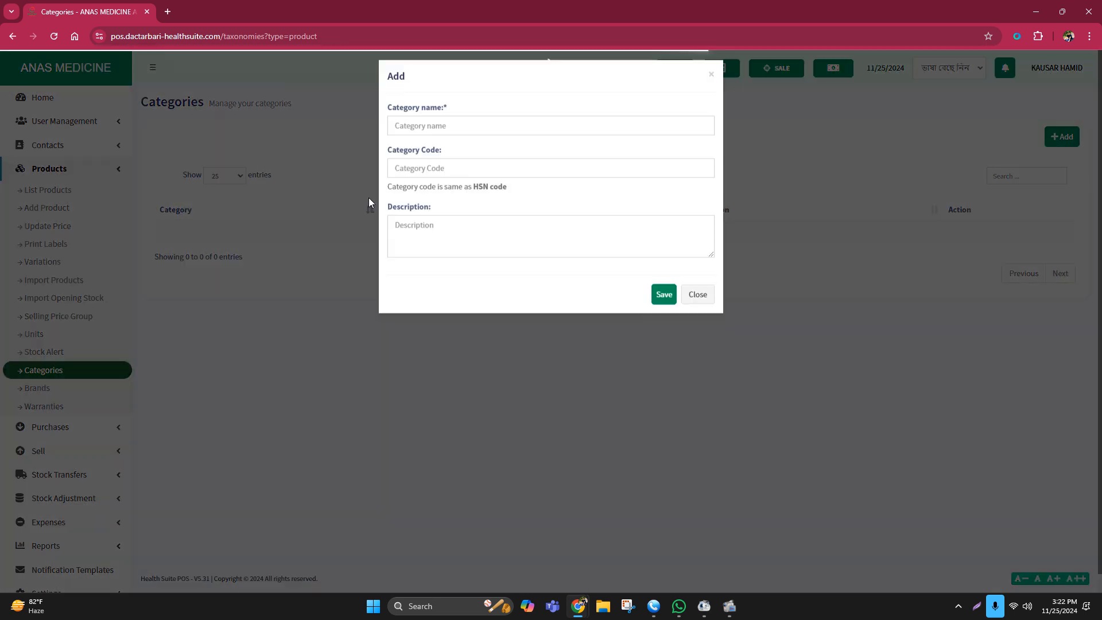
left_click(402, 136)
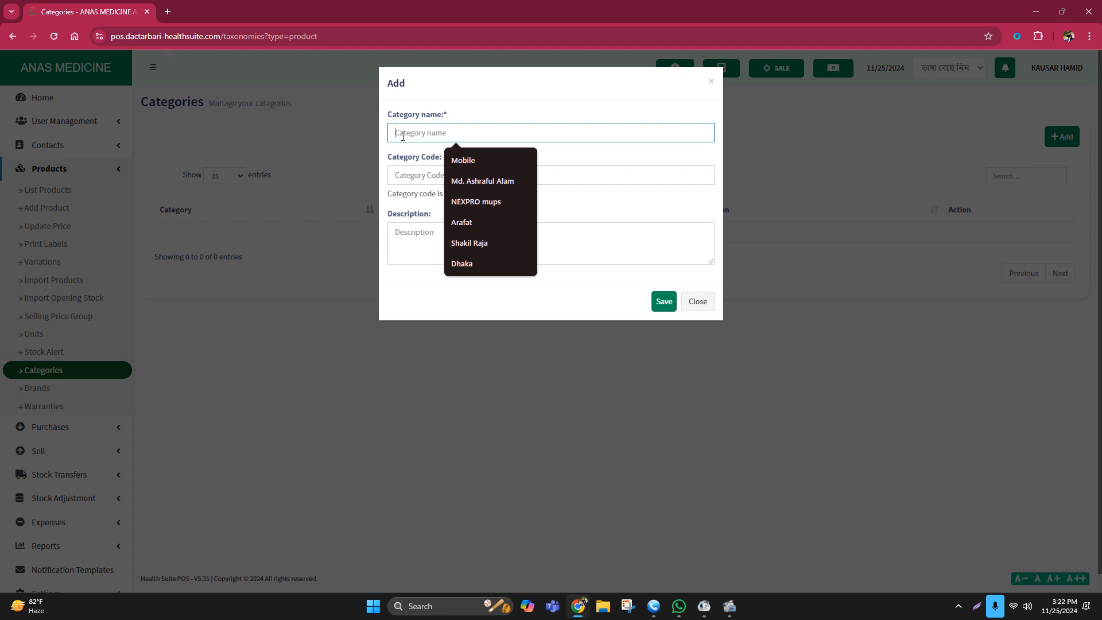
left_click(40, 387)
left_click(60, 390)
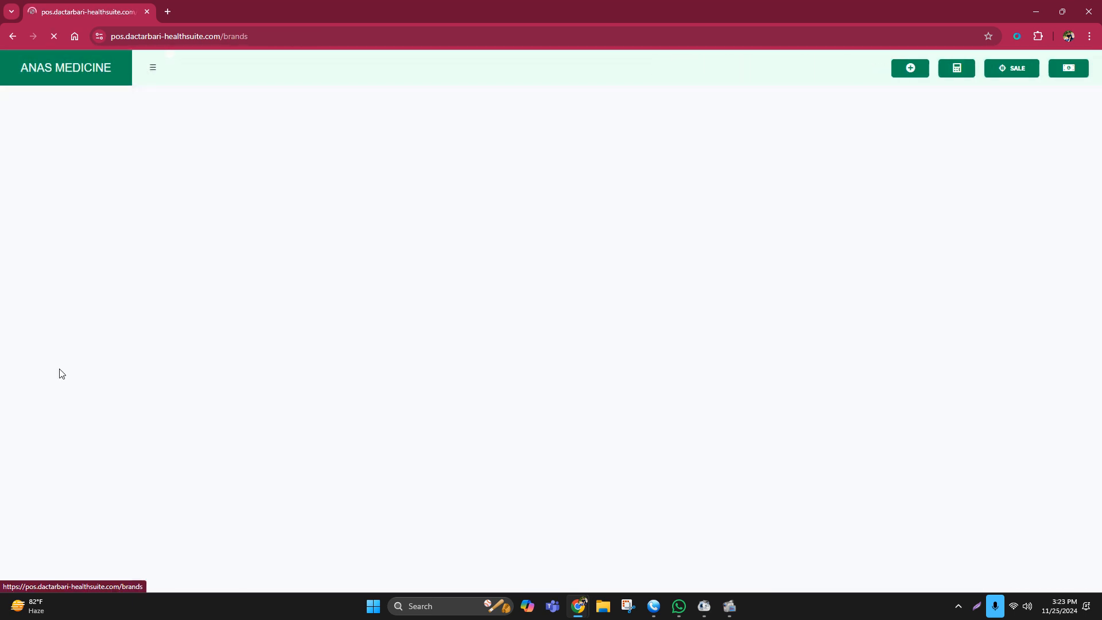
Check the Units page, closing Add Unit unsaved, then return to Brands.
left_click(74, 335)
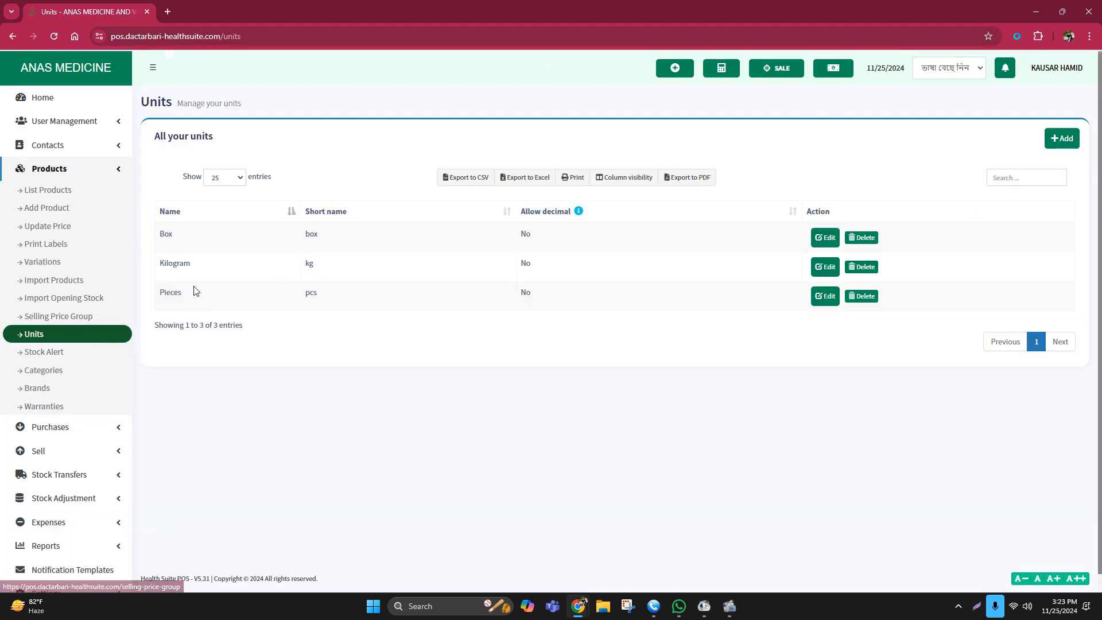
left_click(1061, 139)
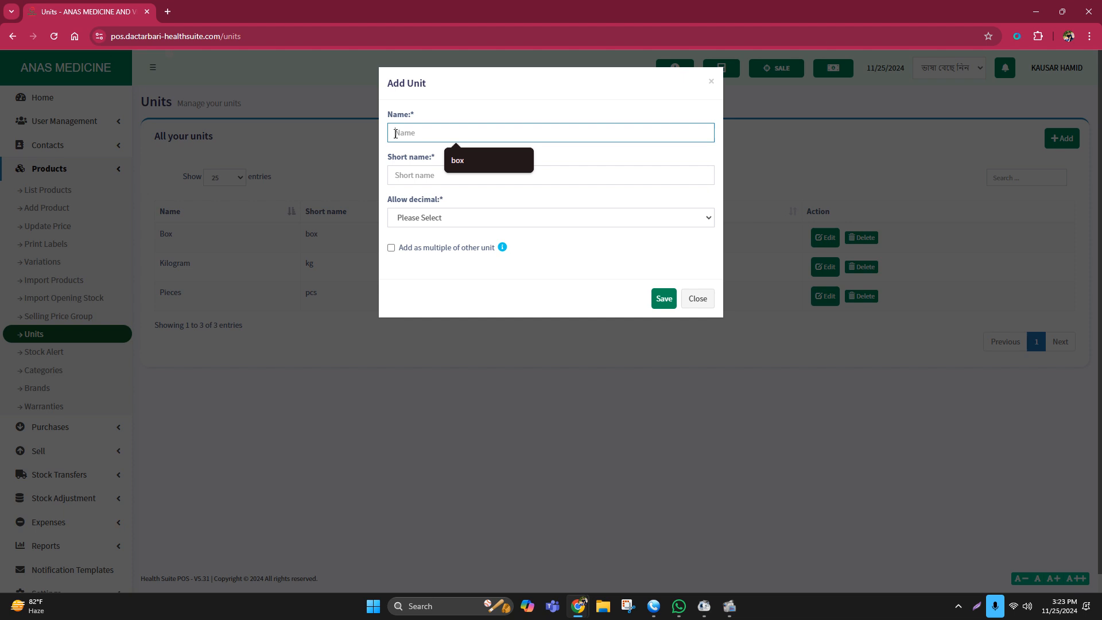
left_click(764, 163)
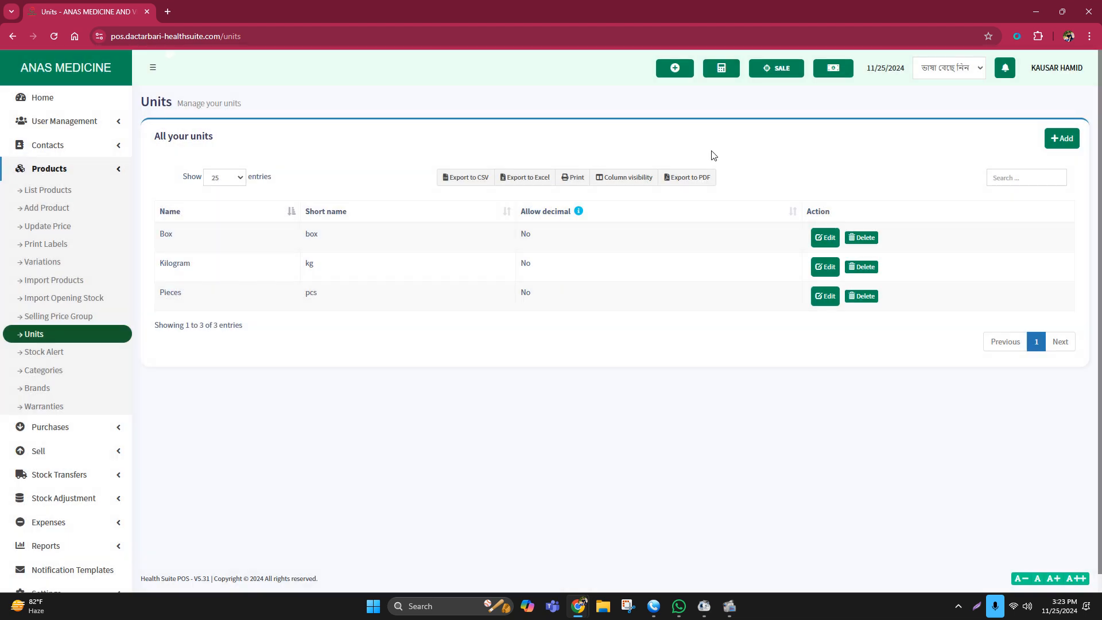
left_click(54, 353)
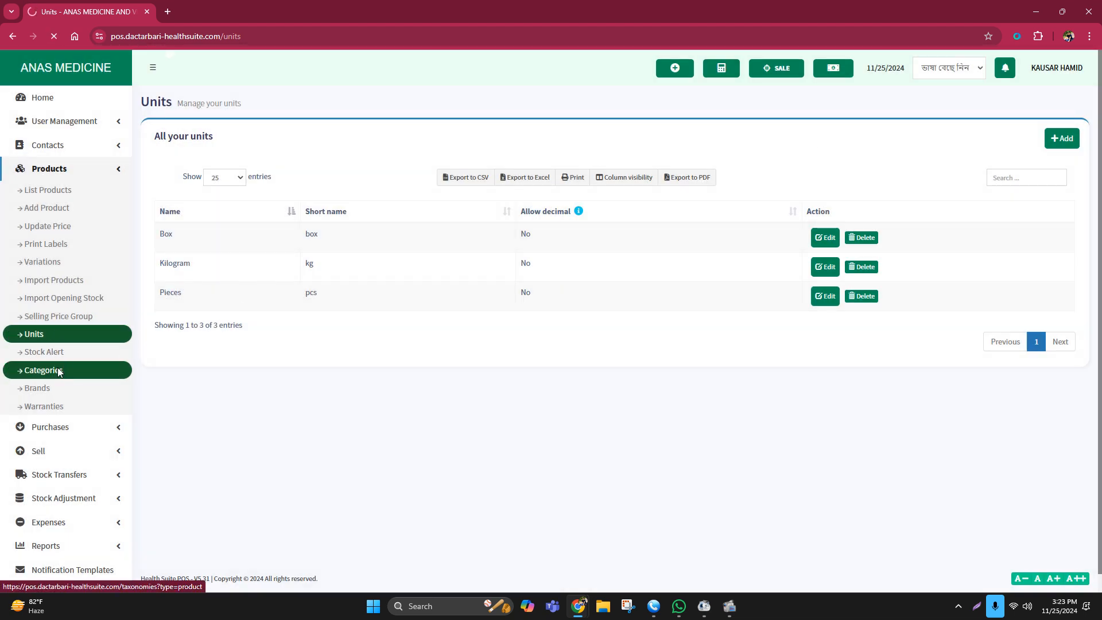
left_click(64, 387)
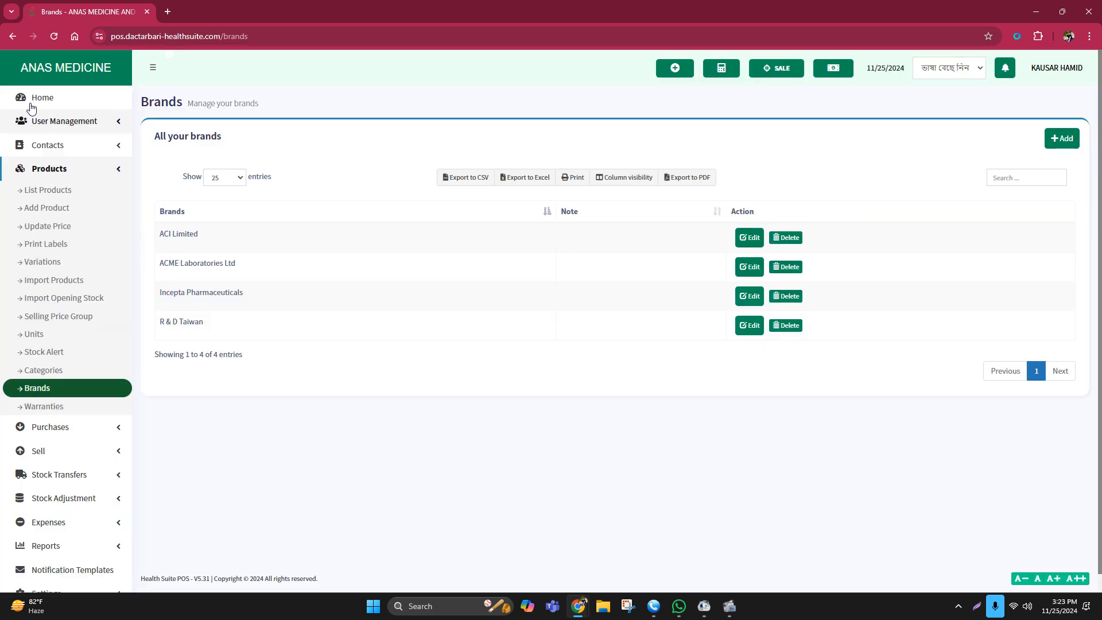
Expand the Products menu and open the Add new product form.
left_click(71, 170)
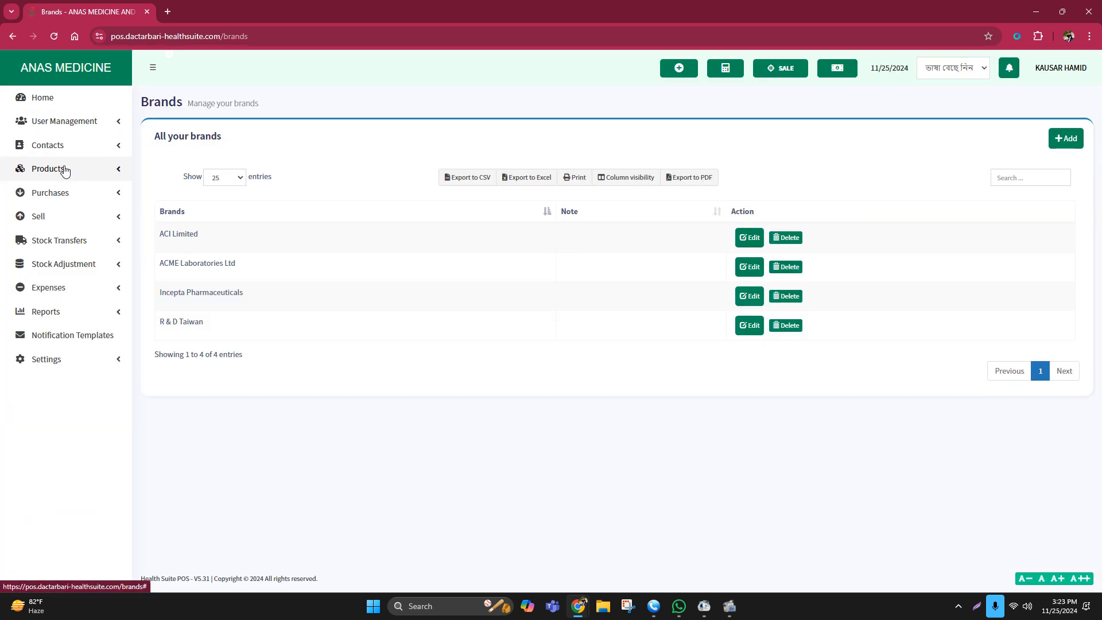
left_click(70, 171)
left_click(69, 173)
left_click(69, 175)
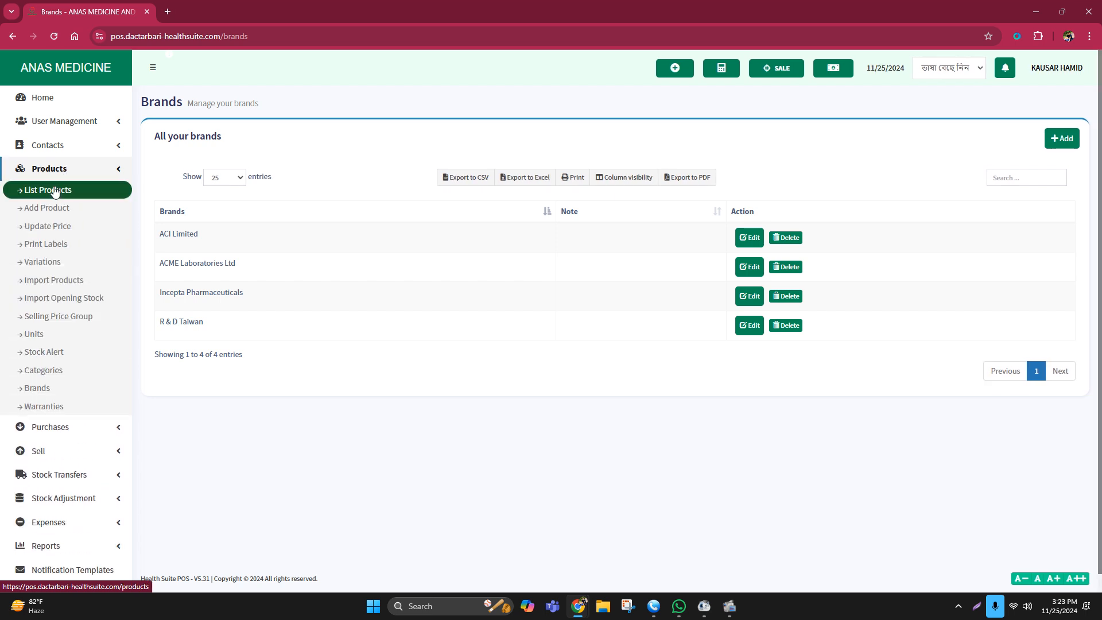
left_click(72, 208)
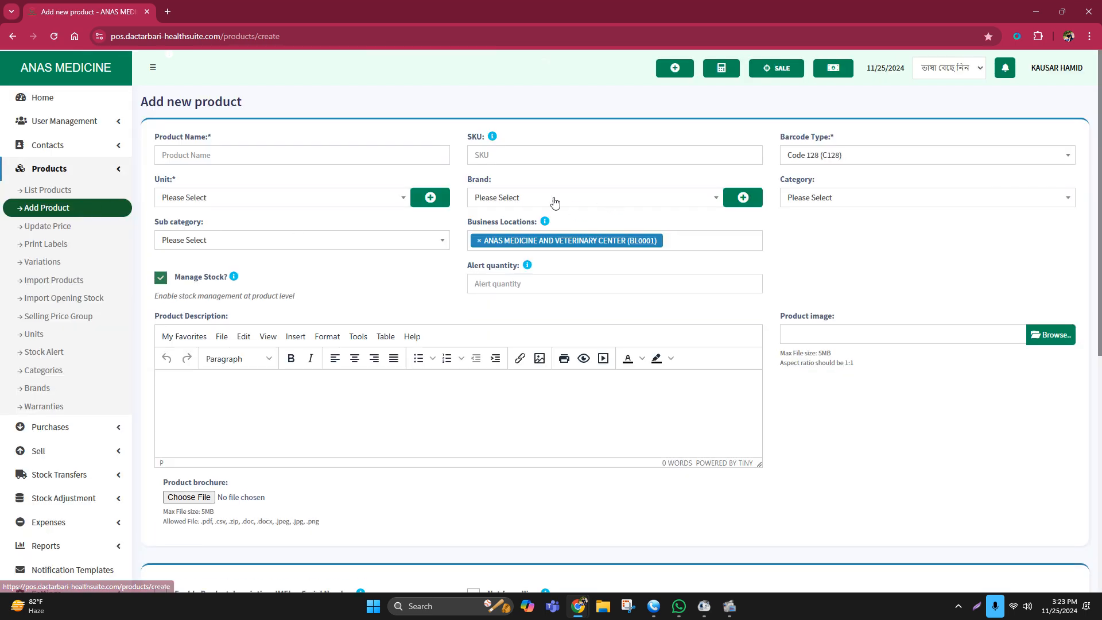
Review the Brand dropdown options on the blank product form, then head to Categories.
left_click(184, 159)
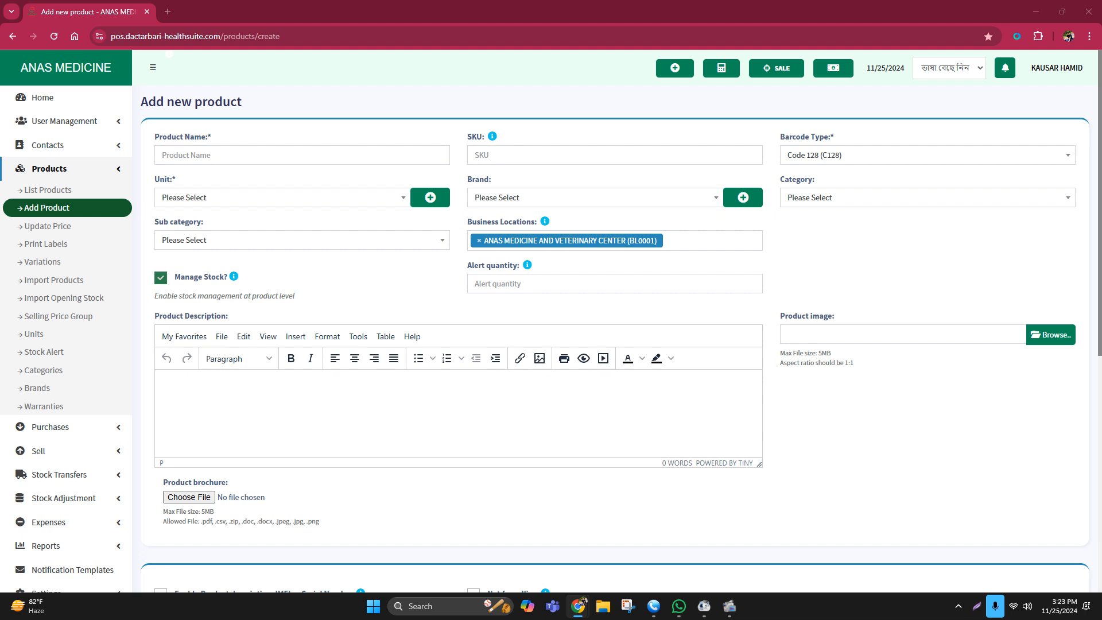
left_click(496, 201)
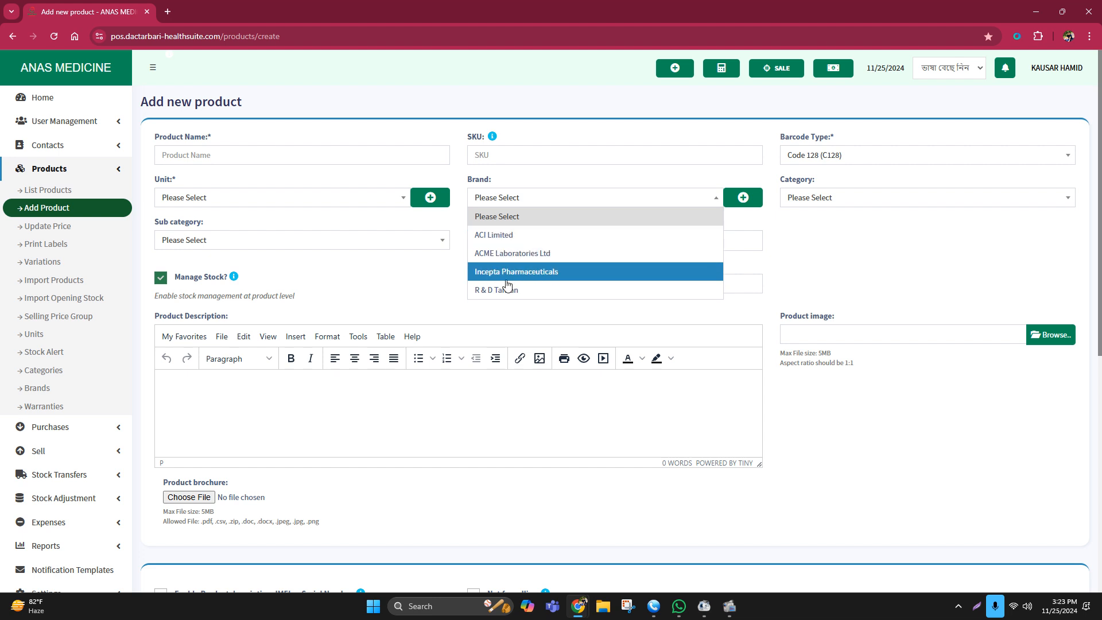
left_click(67, 377)
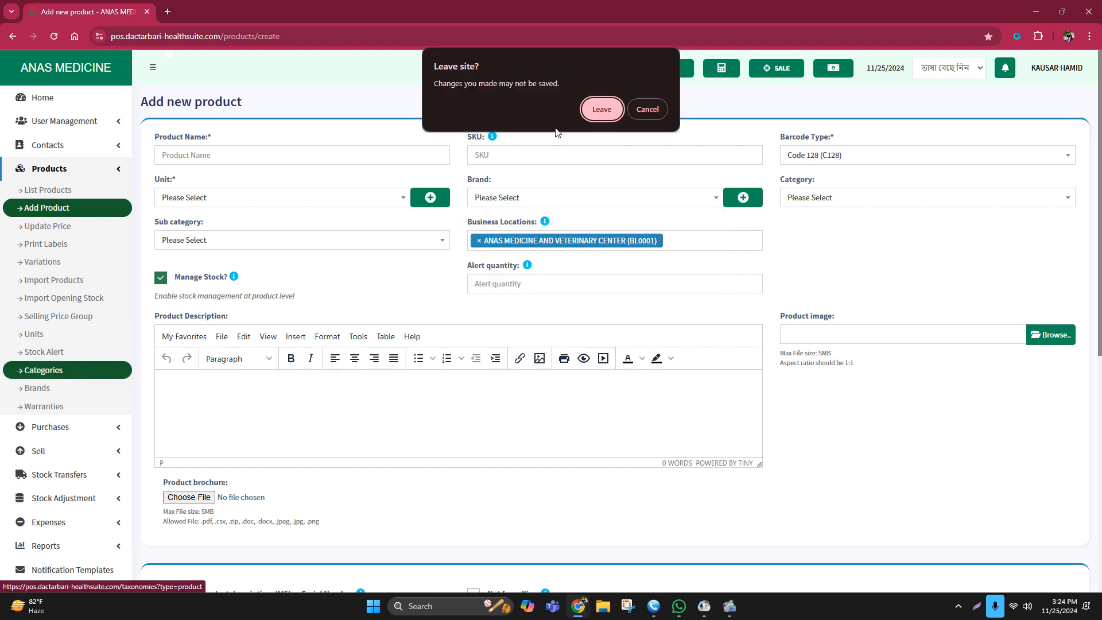
Stay on the product form at both leave prompts and close the ended WhatsApp call window.
left_click(647, 110)
left_click(44, 389)
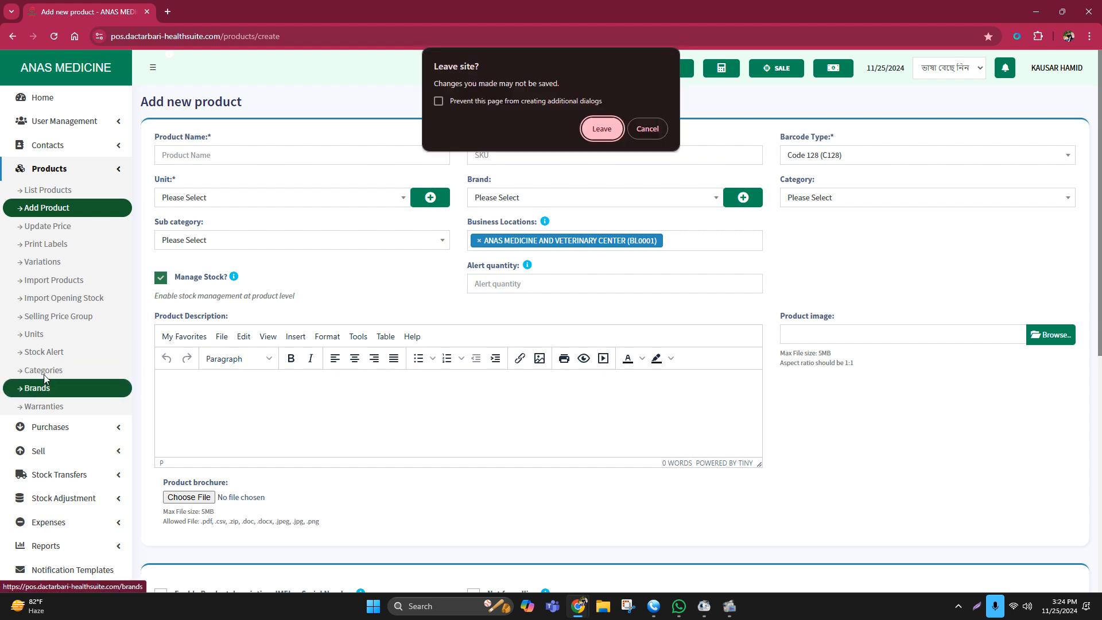
left_click(660, 134)
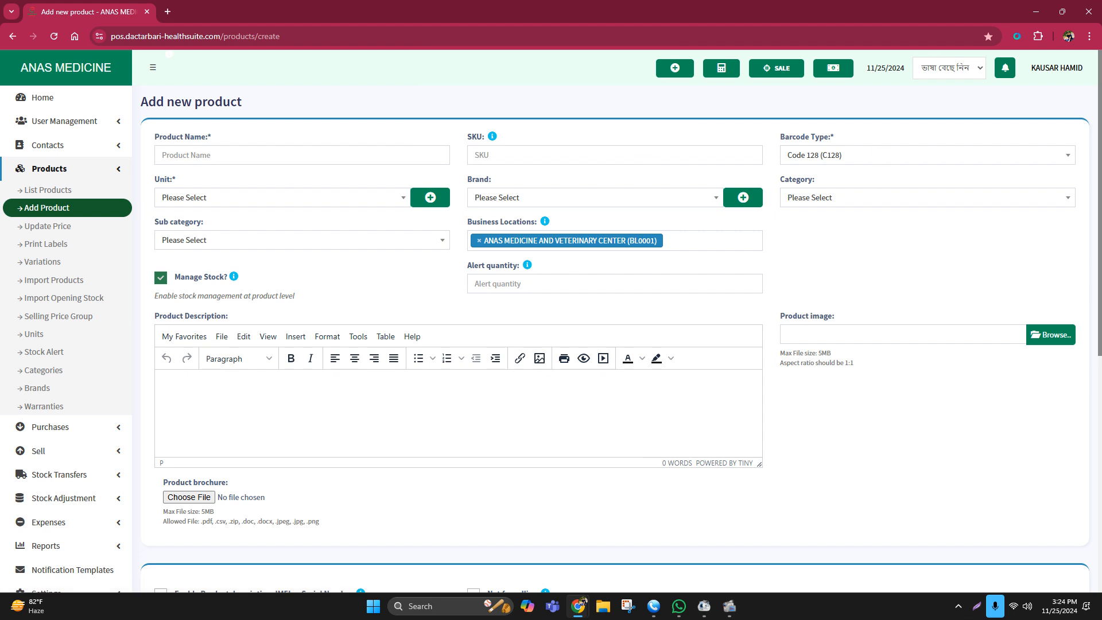
mouse_move(679, 606)
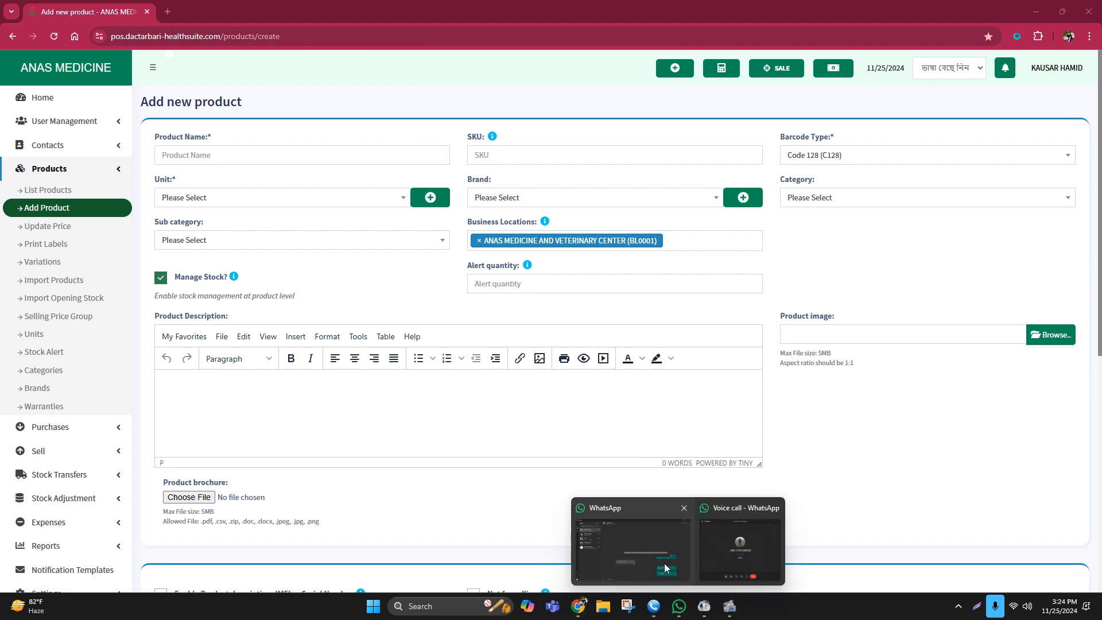
left_click(632, 542)
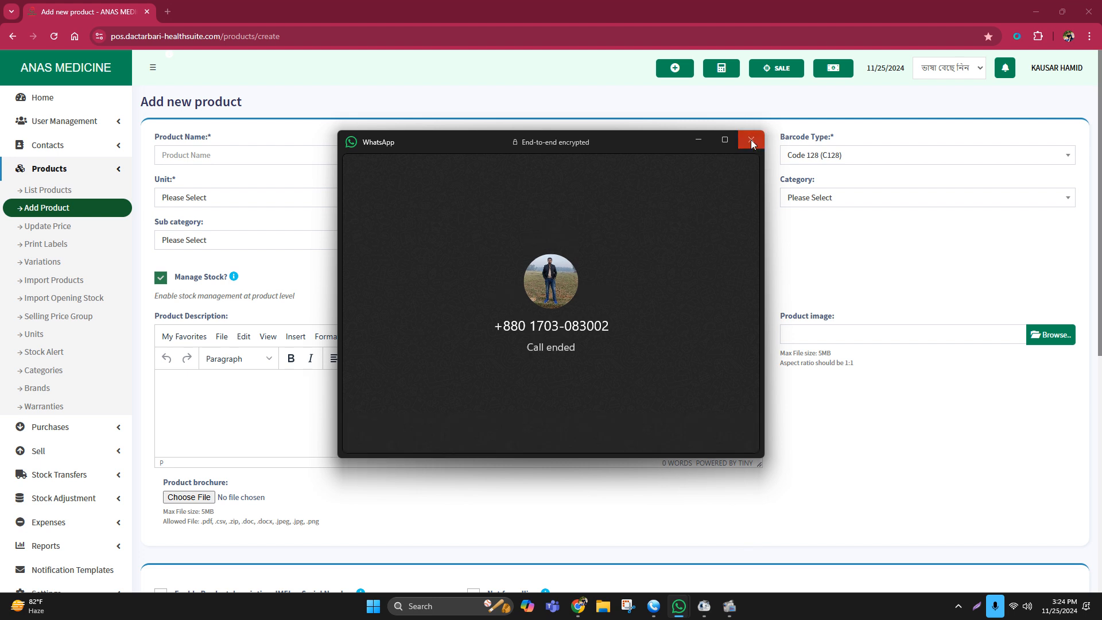
left_click(752, 140)
Close Chrome, confirming Leave to discard the blank product form.
left_click(1089, 12)
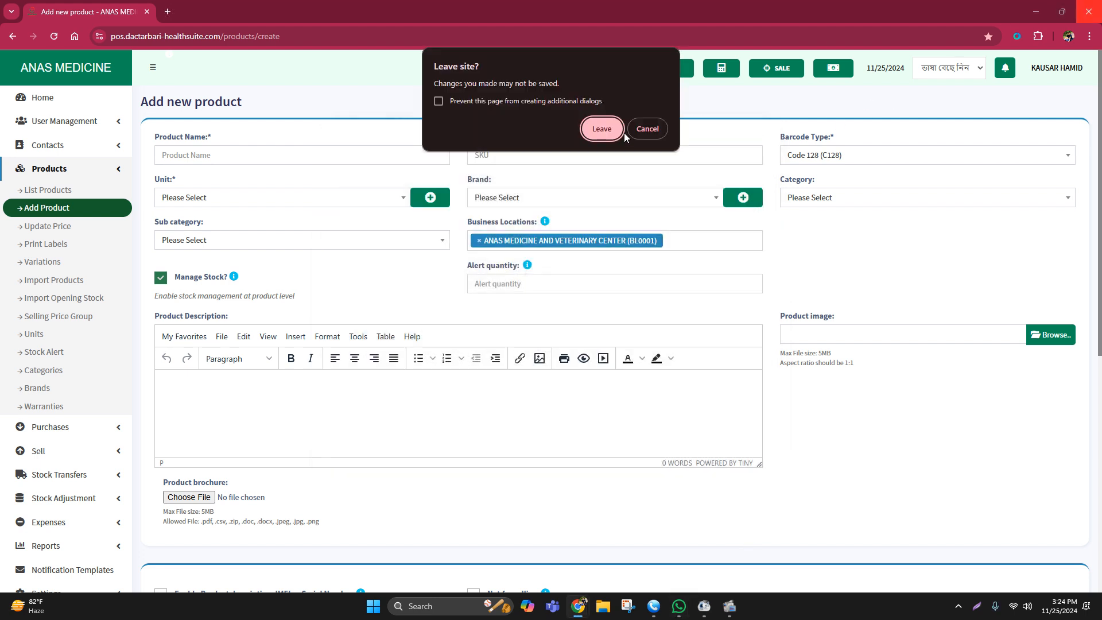
left_click(600, 129)
mouse_move(728, 603)
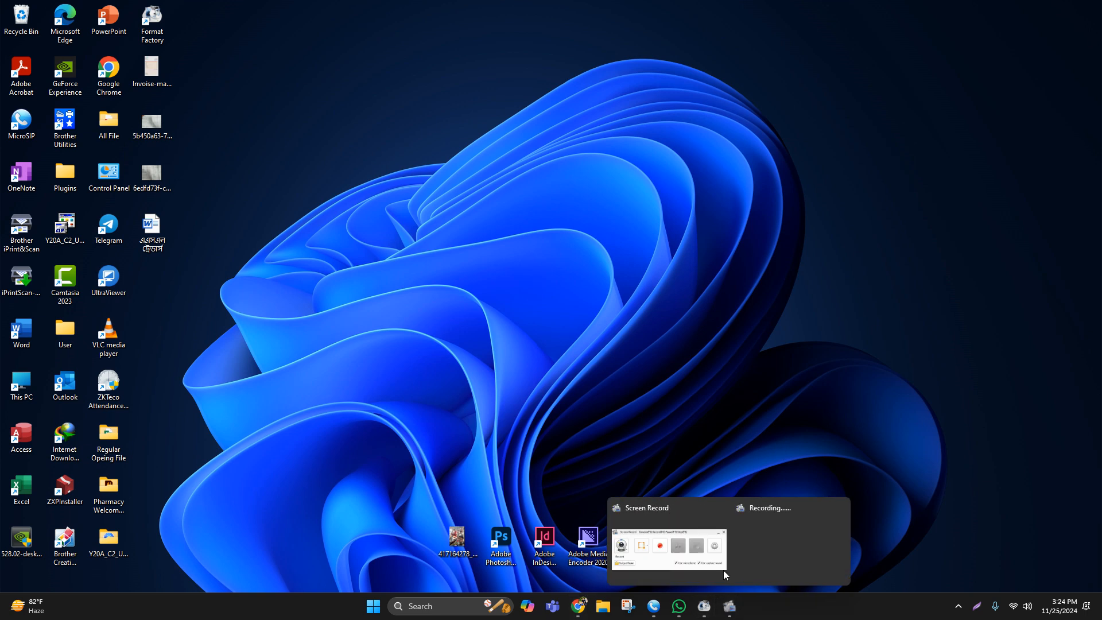
left_click(749, 570)
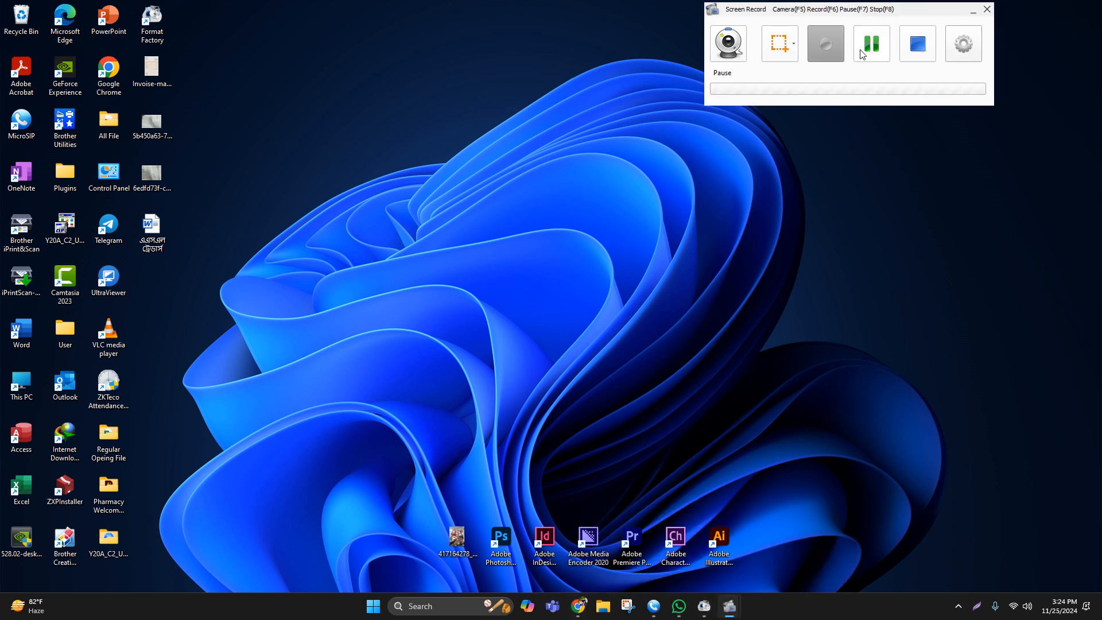